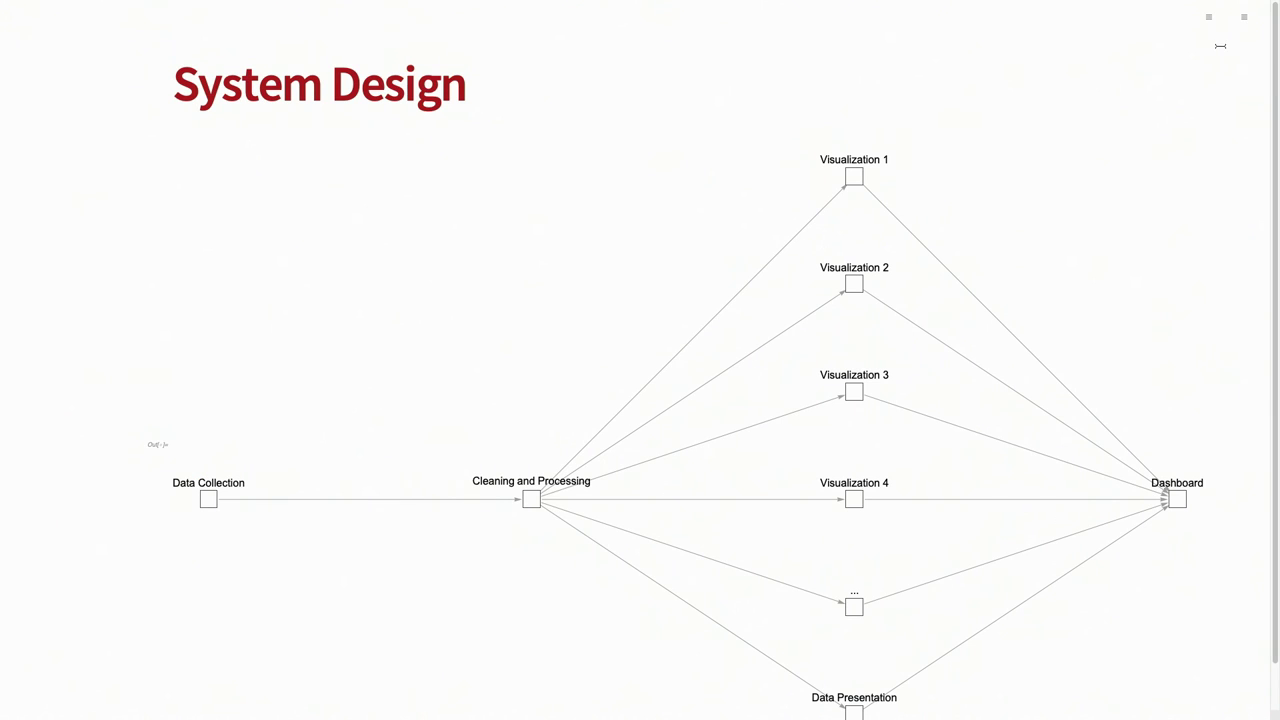
Scroll down the System Design slide toward the General Task Design slide and its ScheduledTask template
scroll(1233, 211, "down", 1)
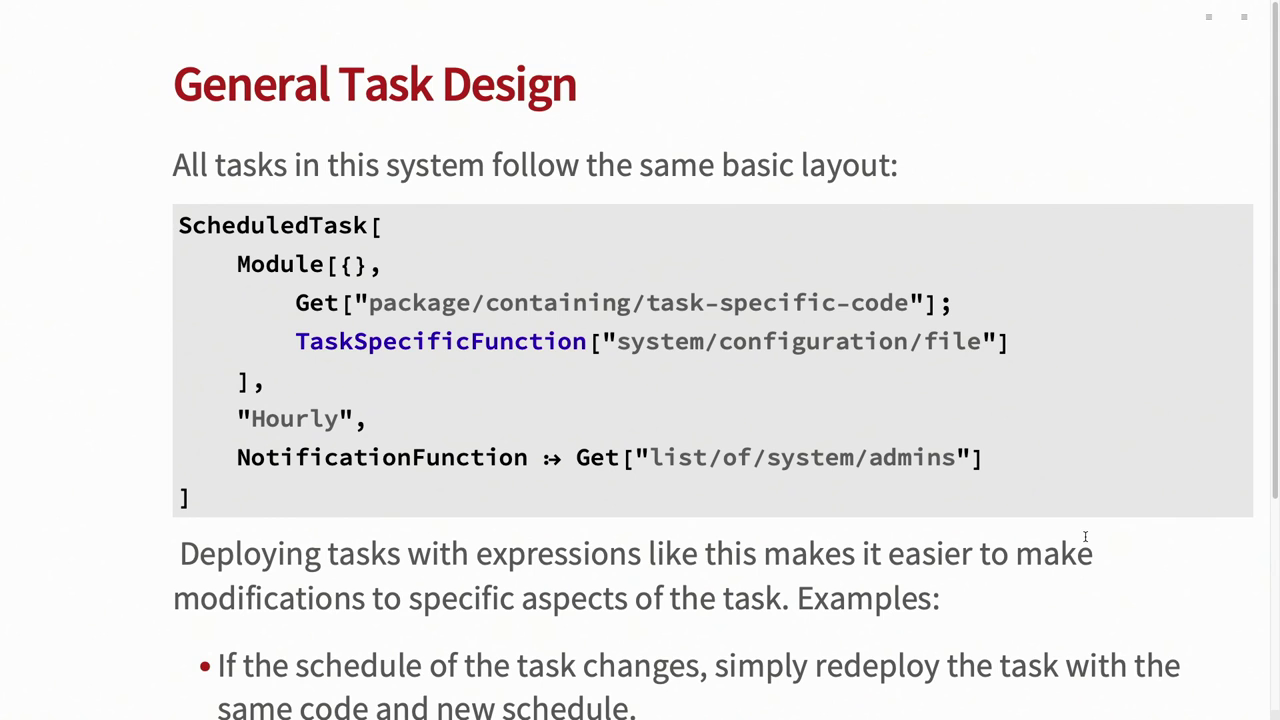
Scroll through the General Task Design bullets down to the one about updating the admins list
scroll(1038, 566, "down", 2)
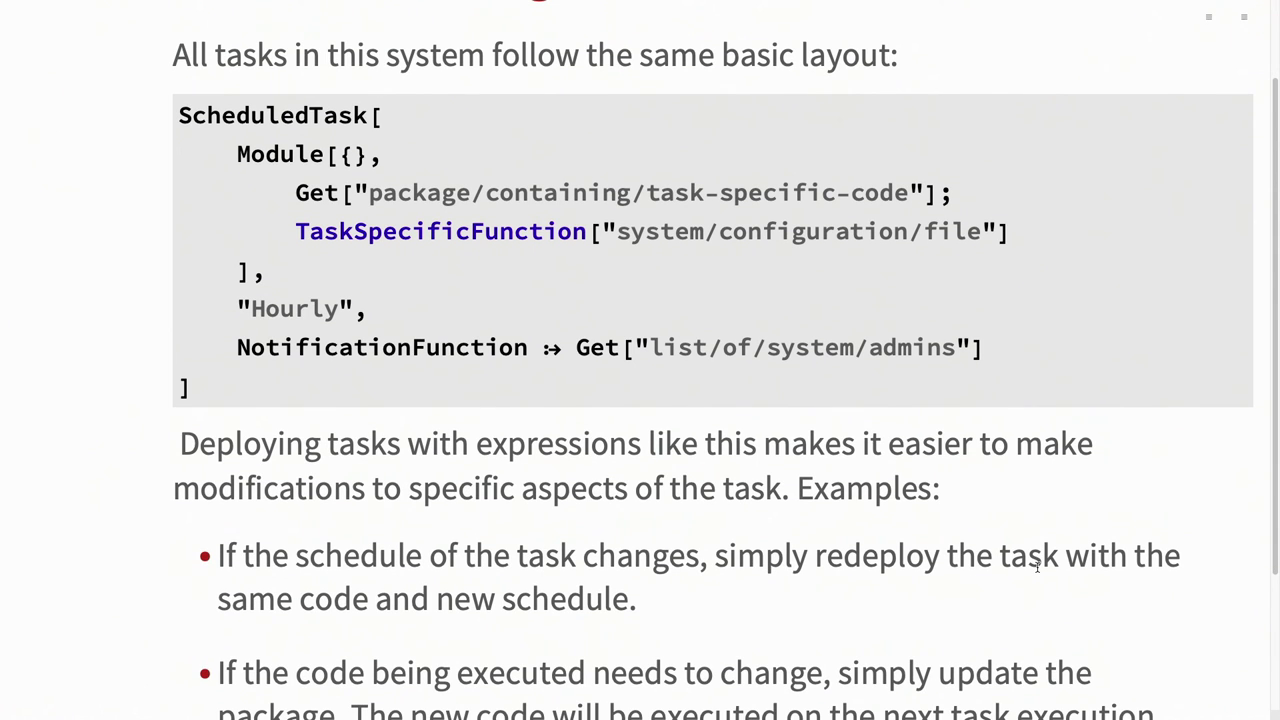
scroll(1038, 566, "down", 1)
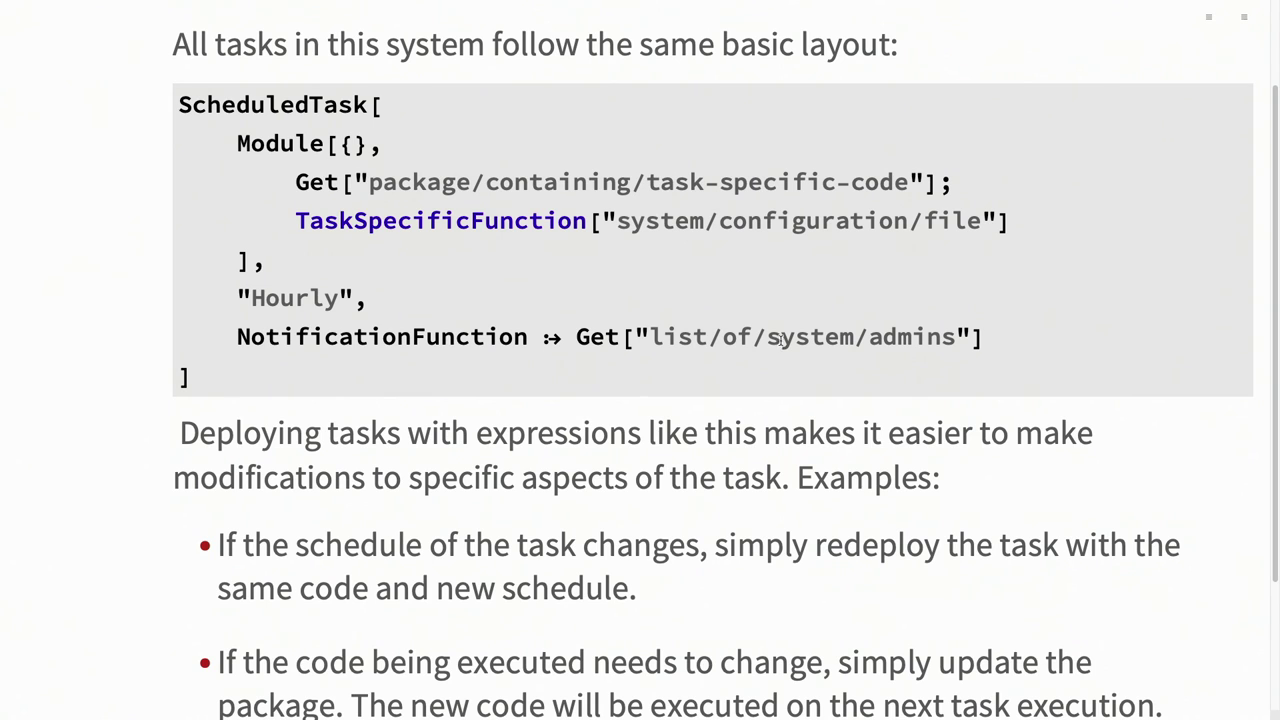
scroll(1064, 383, "down", 2)
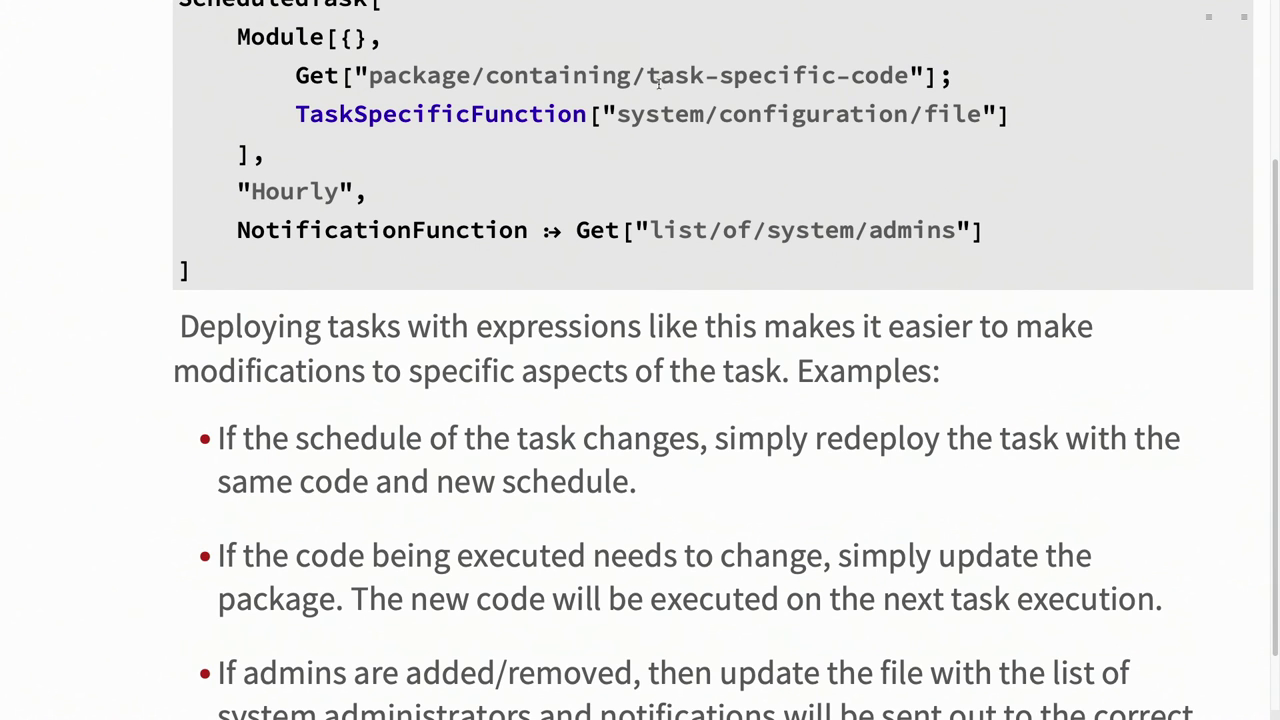
scroll(551, 134, "down", 1)
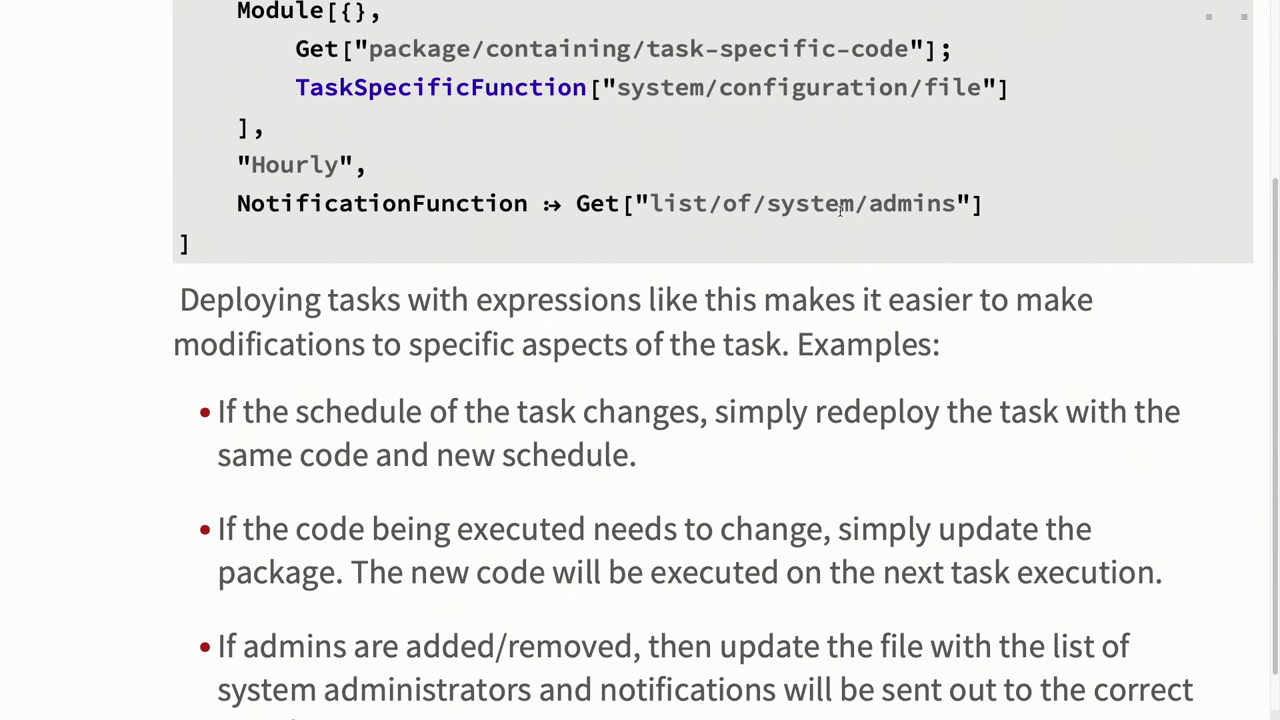
scroll(843, 287, "up", 1)
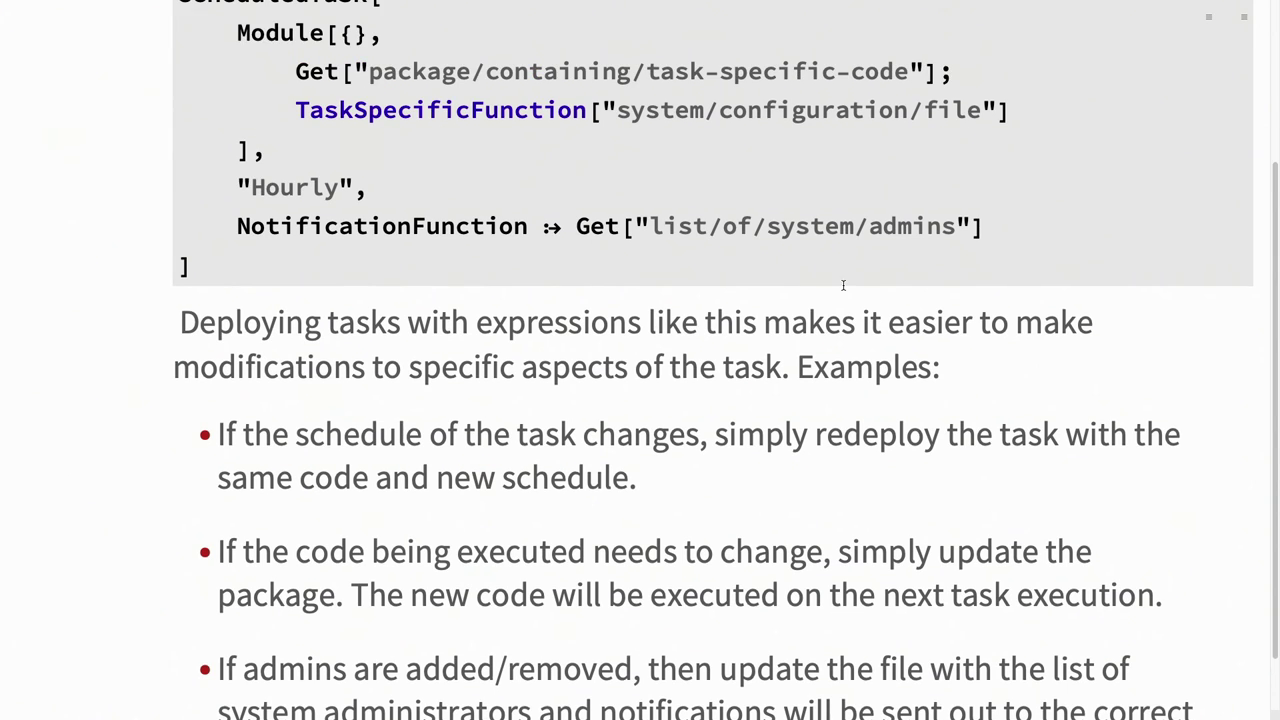
scroll(843, 287, "down", 3)
Advance to the Data Collection slide and highlight the Halloween search term and 5000 domain rank limit
key("Page_Down")
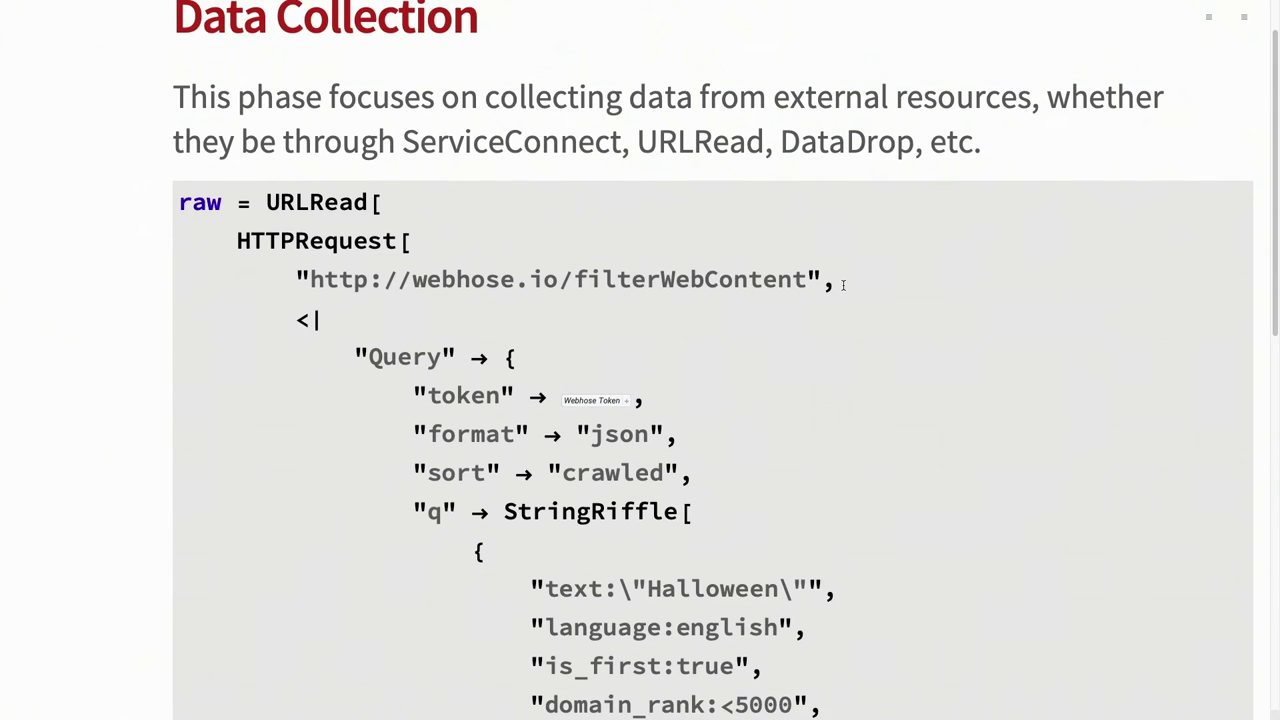
scroll(843, 285, "down", 3)
scroll(843, 285, "up", 4)
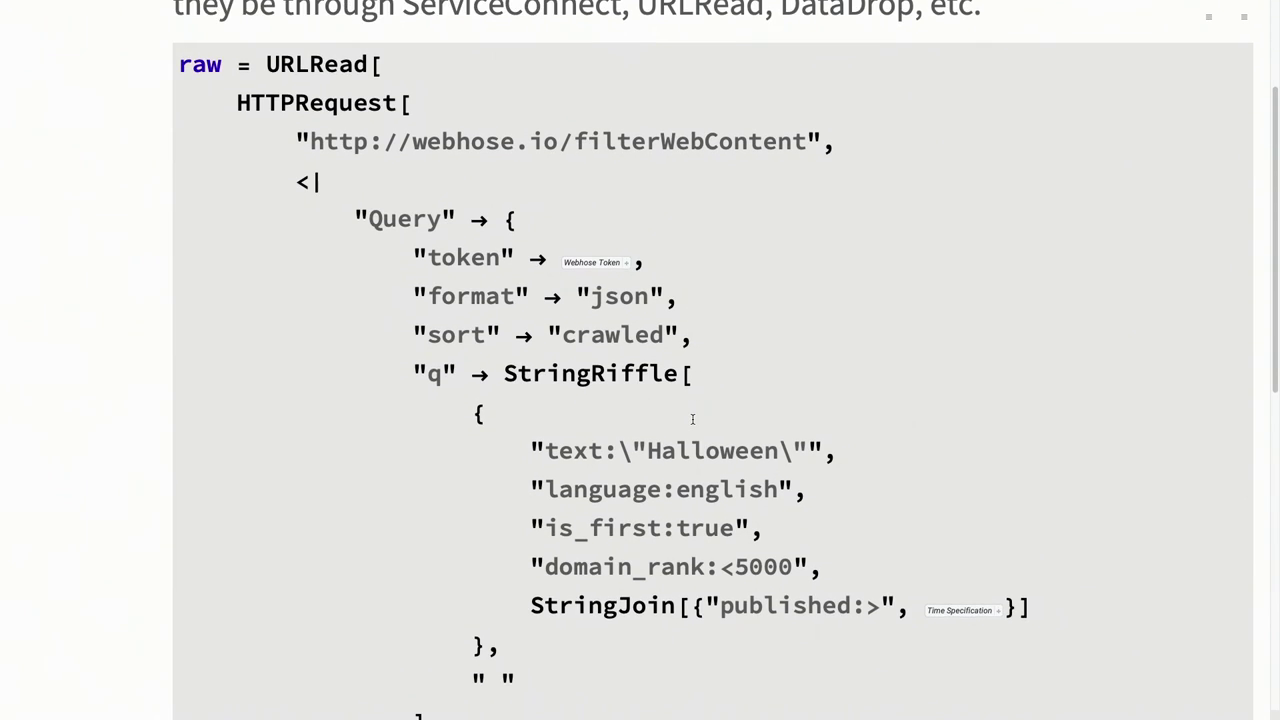
double_click(719, 395)
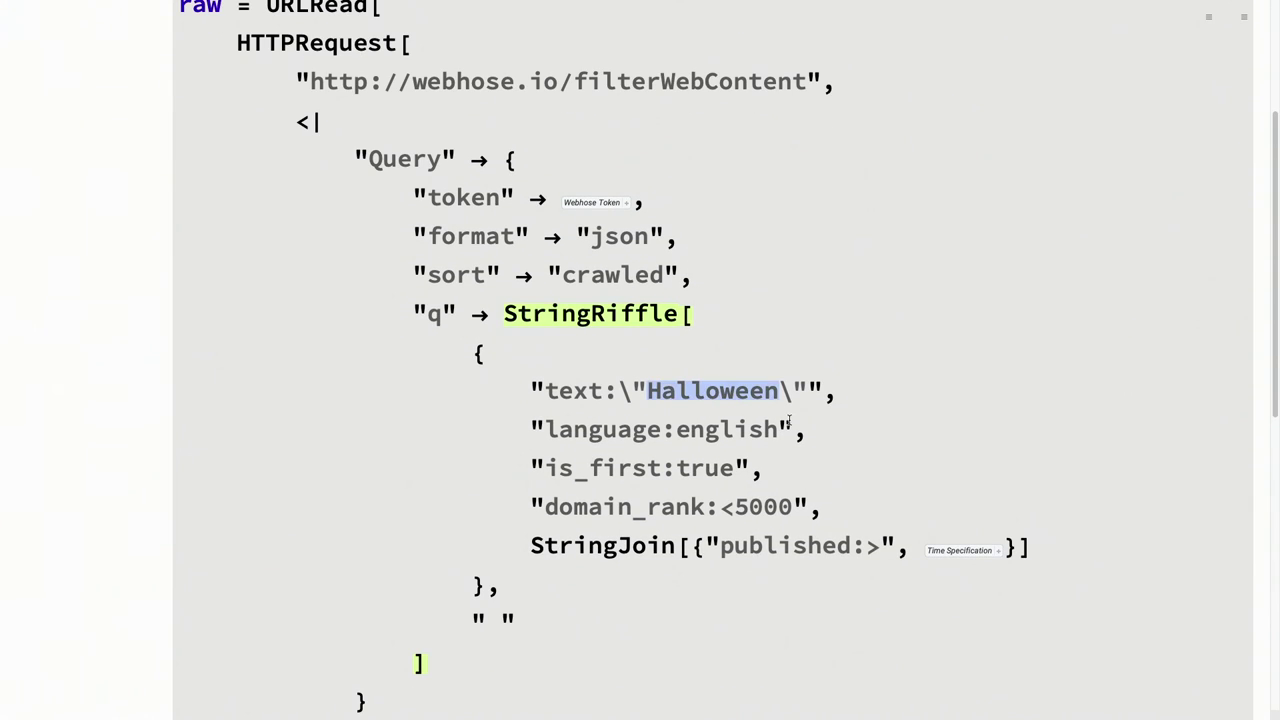
scroll(789, 421, "down", 2)
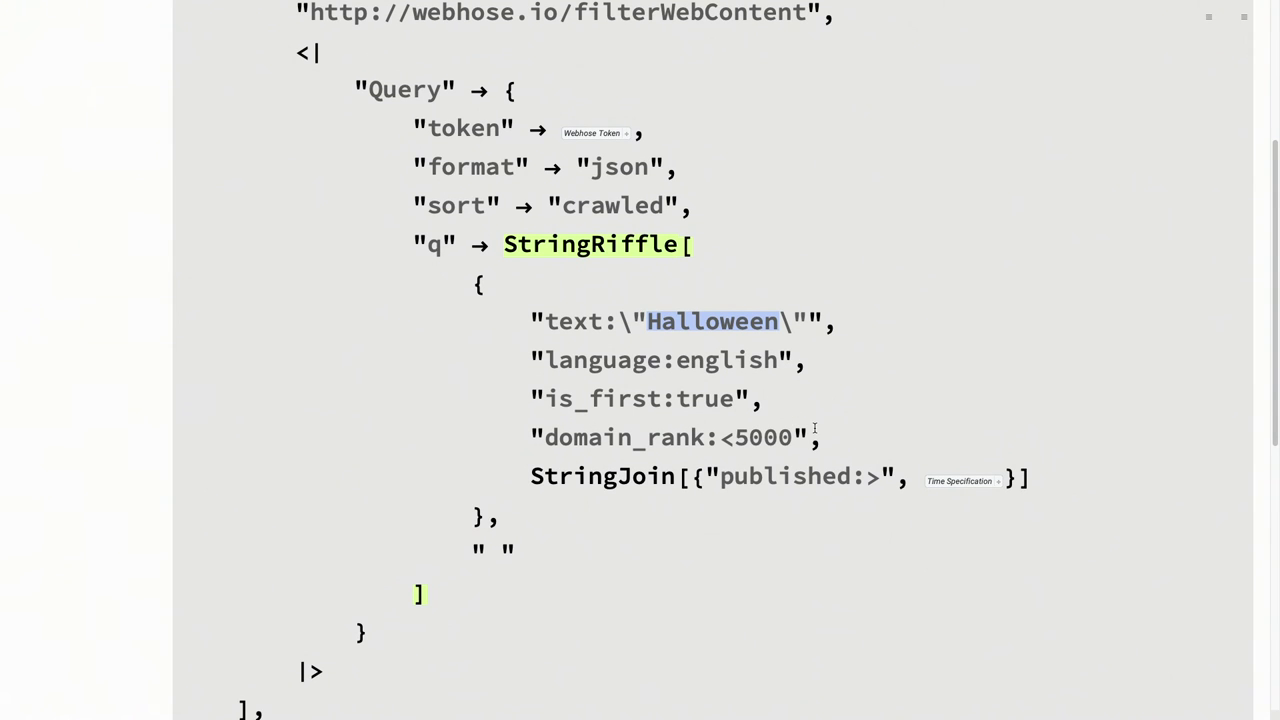
scroll(815, 428, "down", 4)
left_click(815, 428)
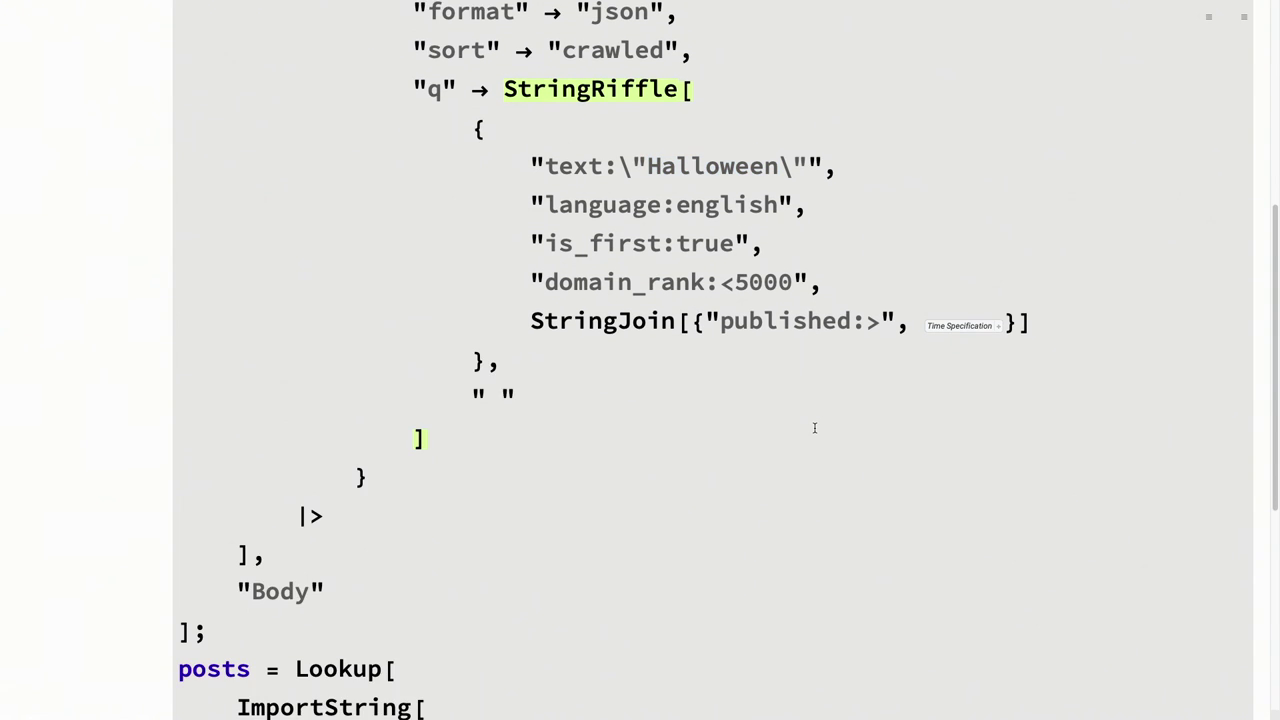
left_click(764, 282)
Walk past the HTTPRequest code to the Replace-with-Association expression that builds the Dataset
scroll(843, 350, "down", 2)
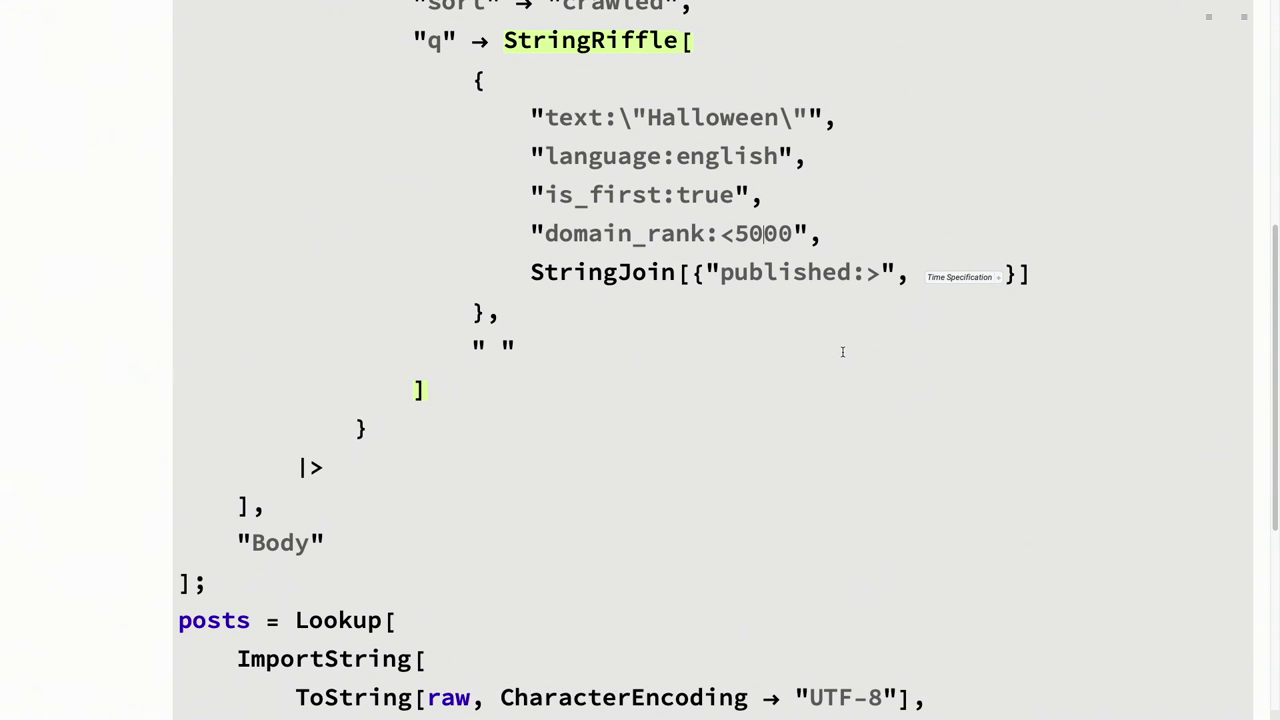
scroll(843, 352, "down", 1)
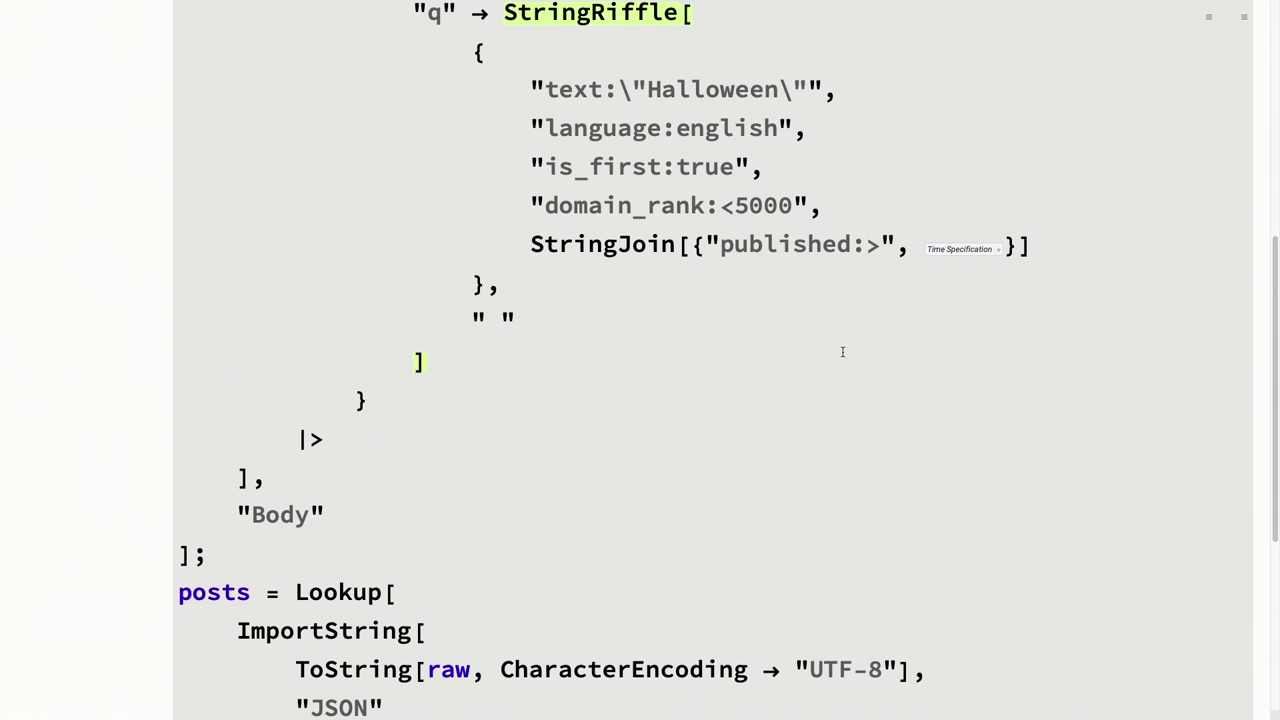
scroll(843, 352, "down", 2)
left_click(774, 430)
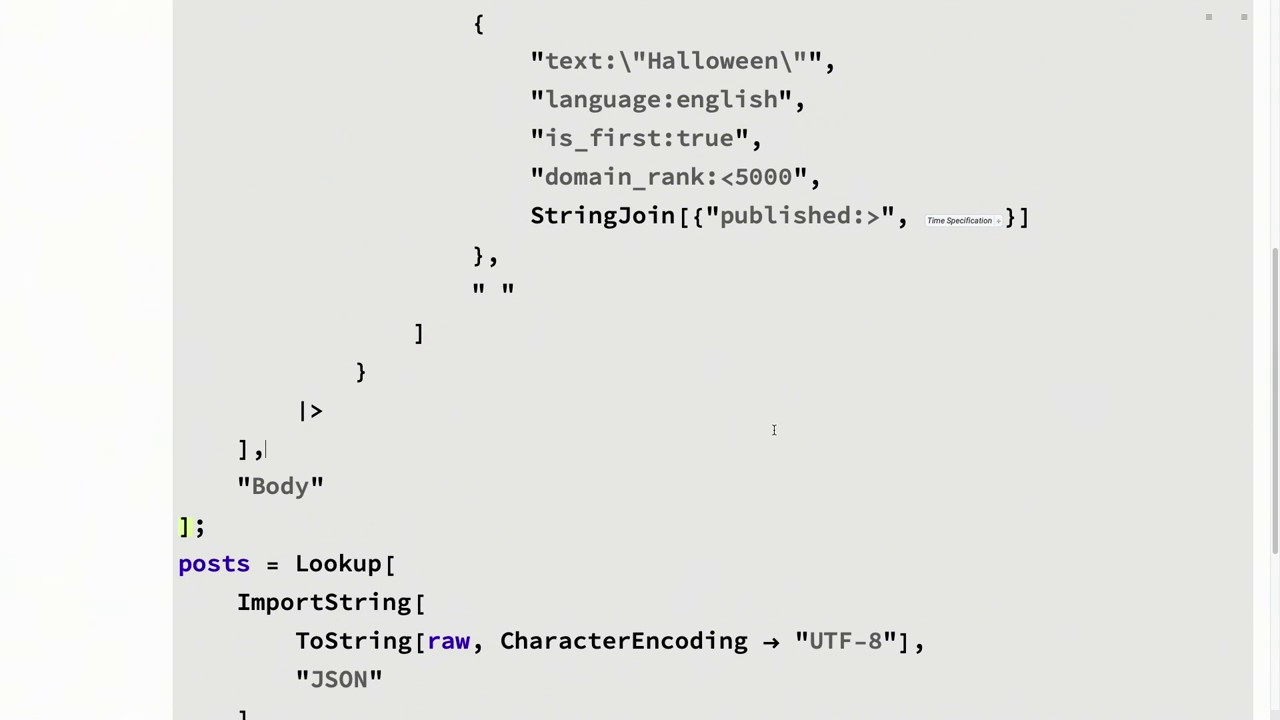
scroll(774, 430, "down", 5)
scroll(774, 430, "down", 5)
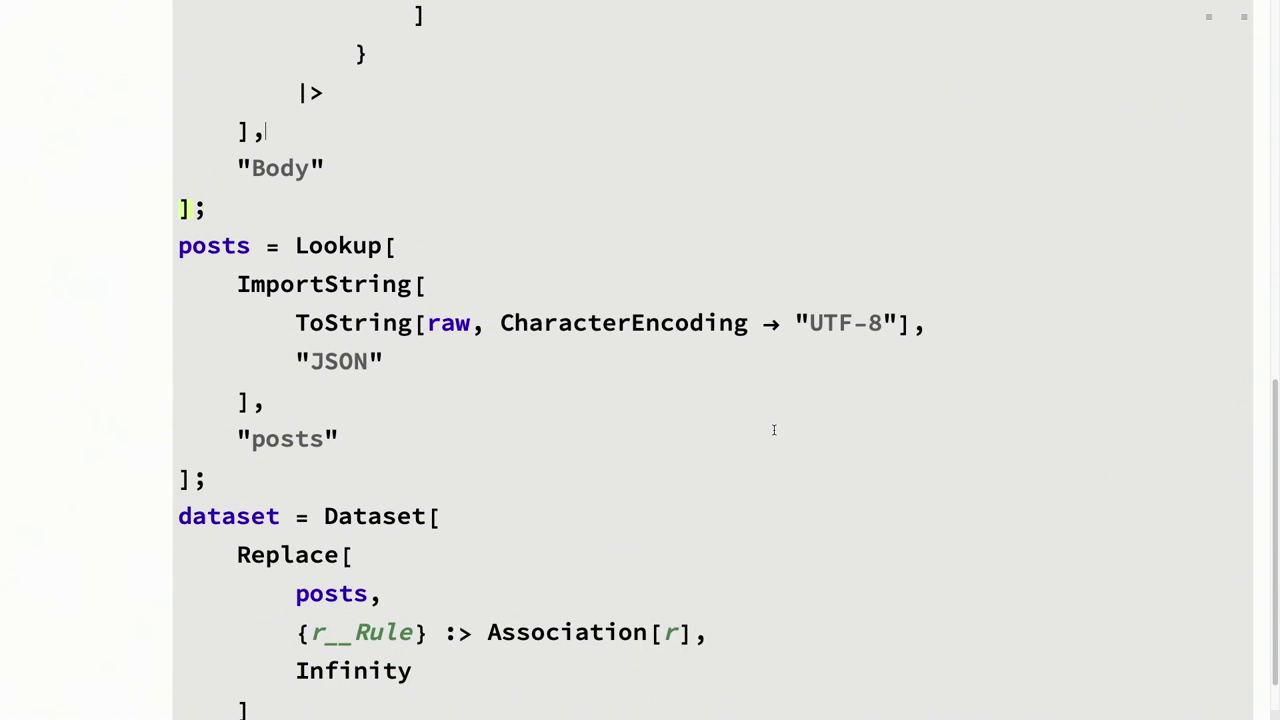
scroll(774, 430, "down", 3)
left_click(565, 512)
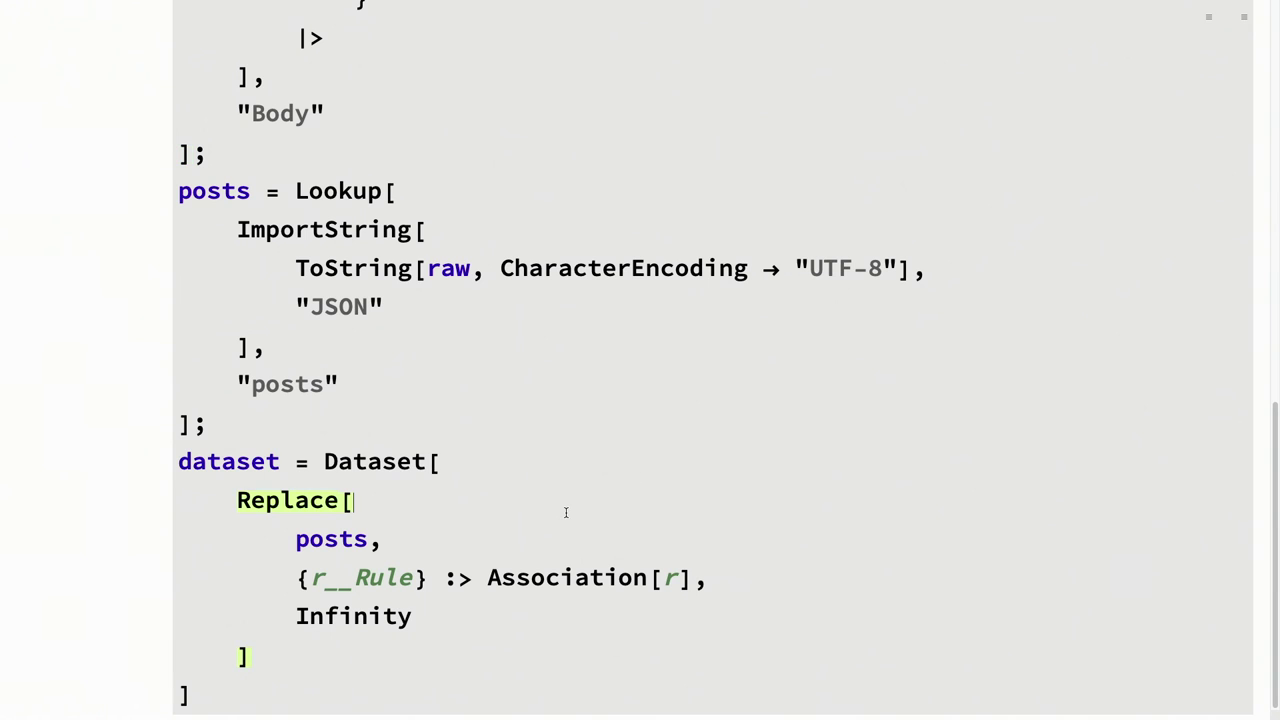
scroll(689, 474, "up", 3)
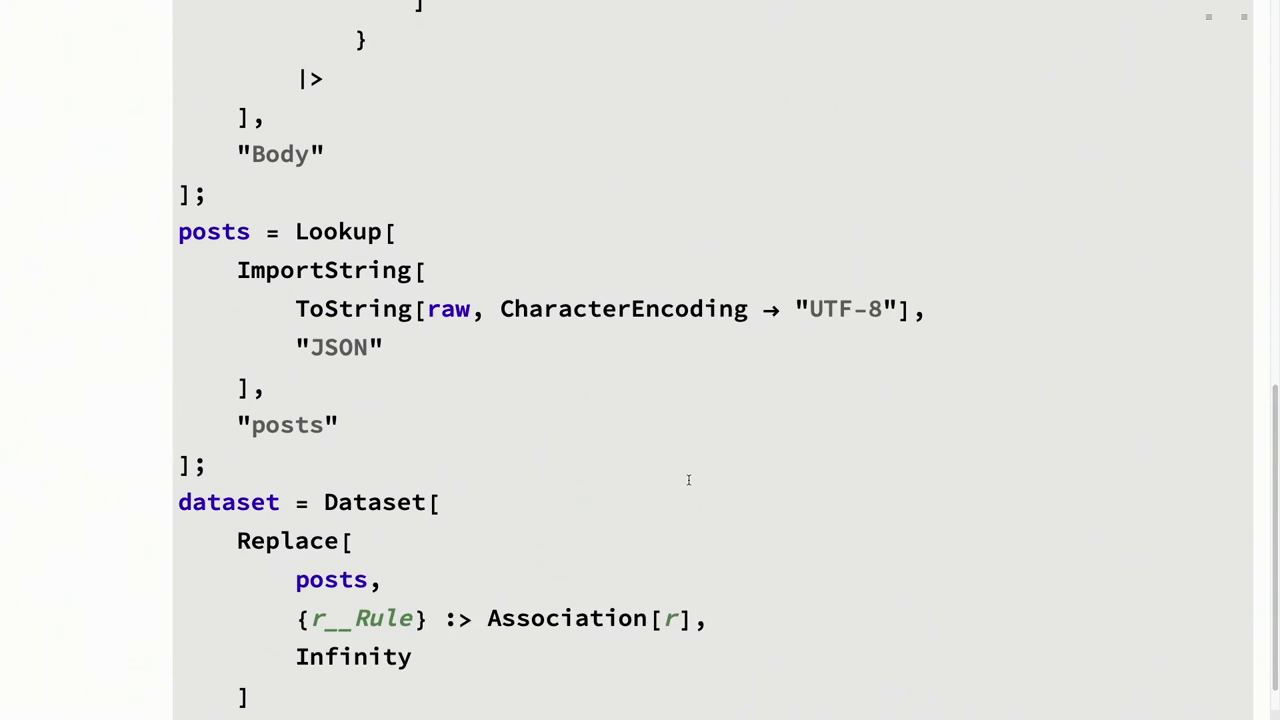
left_click(689, 473)
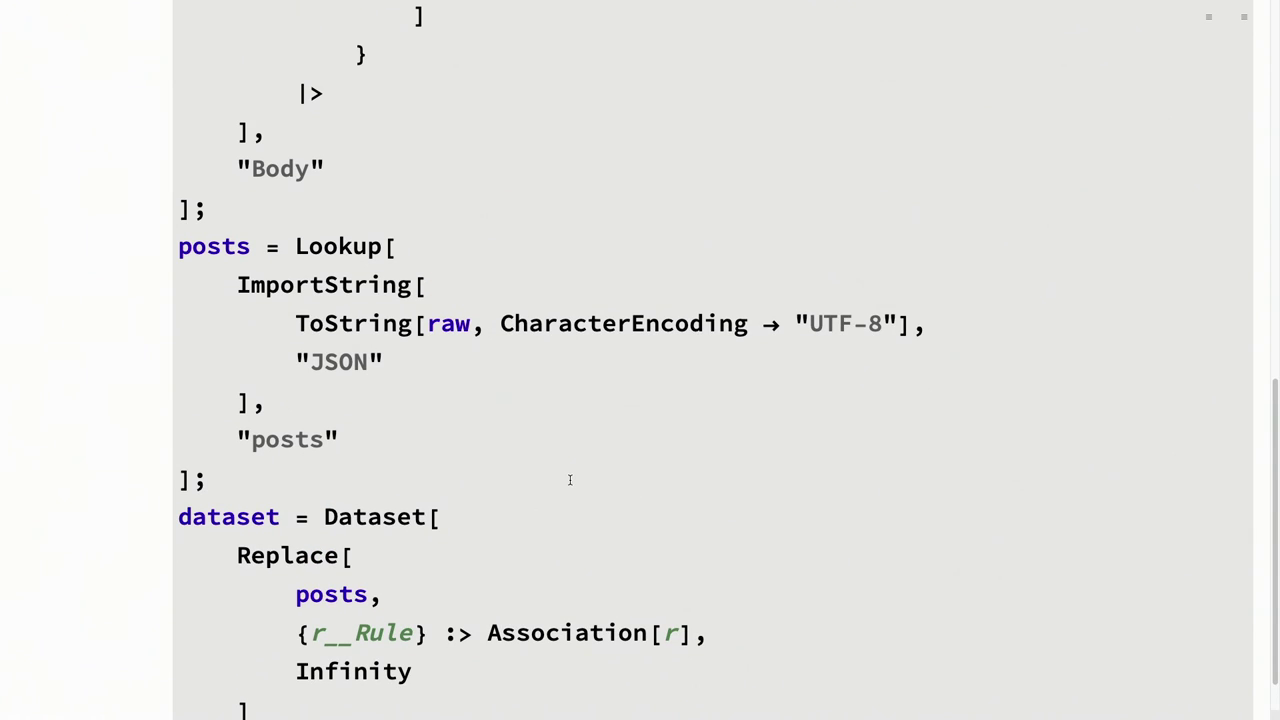
Evaluate the Dataset cell and scroll through the resulting table of collected posts
key("shift+Return")
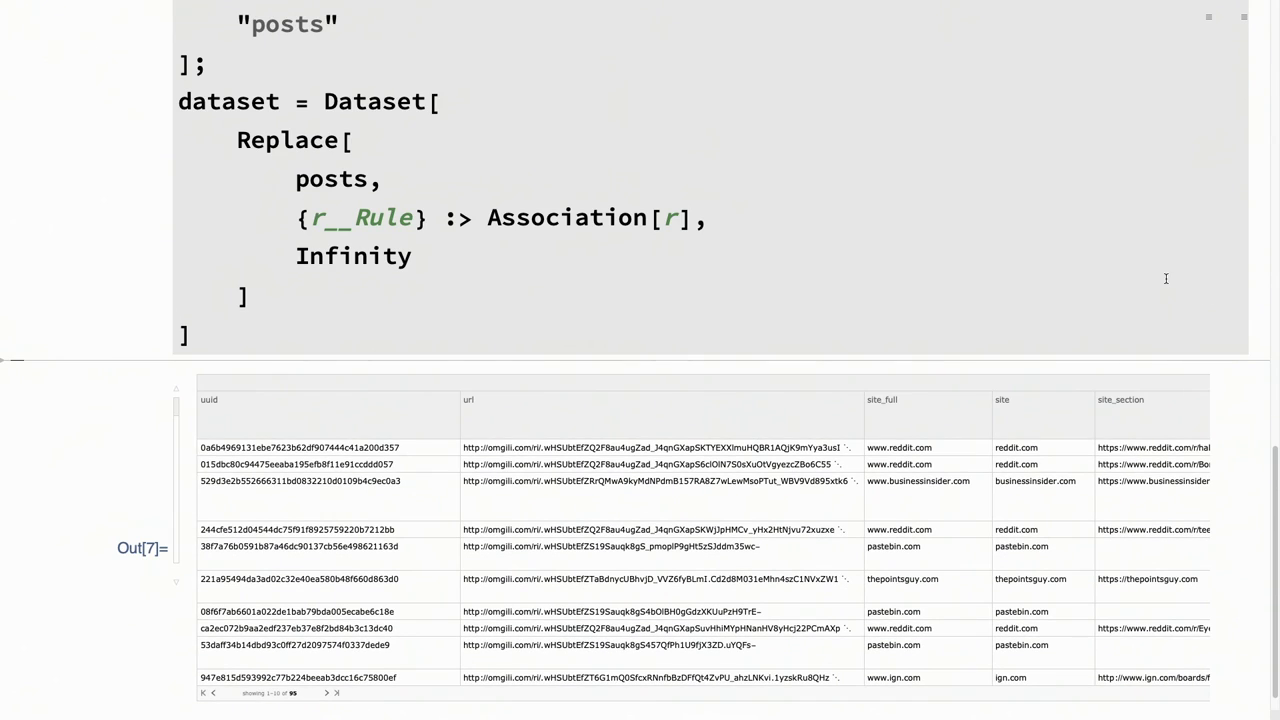
scroll(1143, 330, "down", 1)
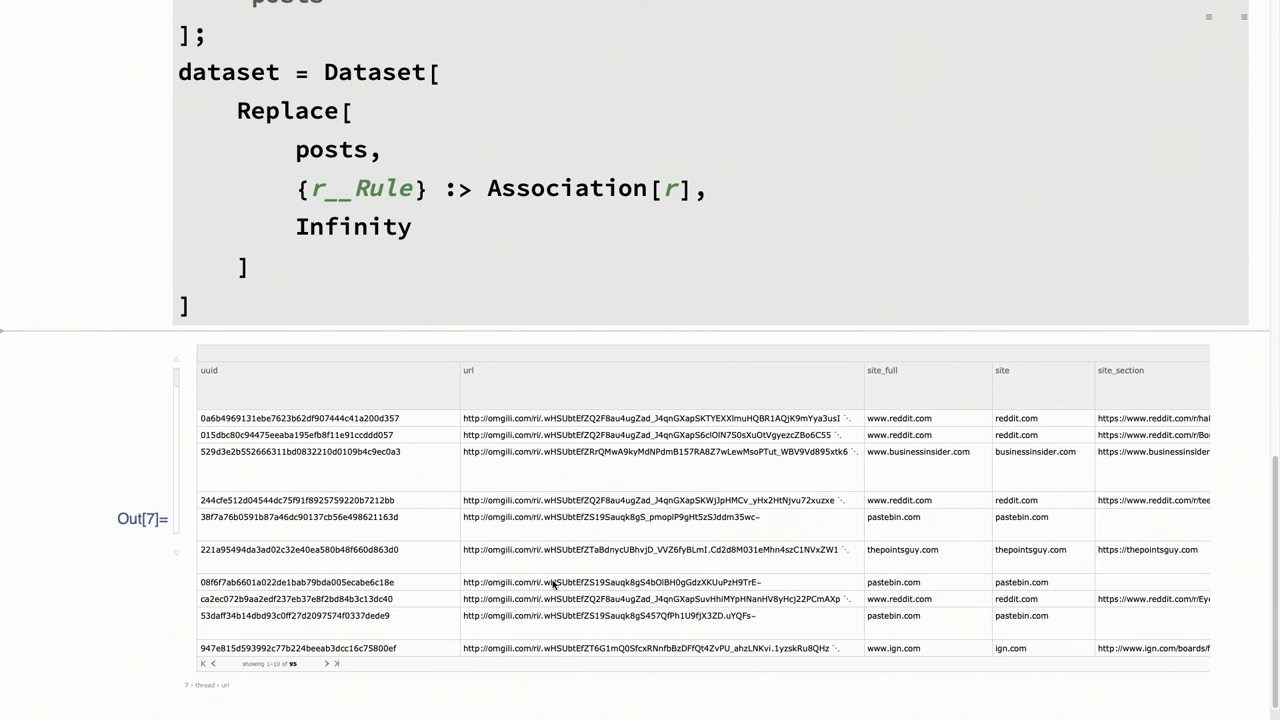
scroll(690, 541, "up", 1)
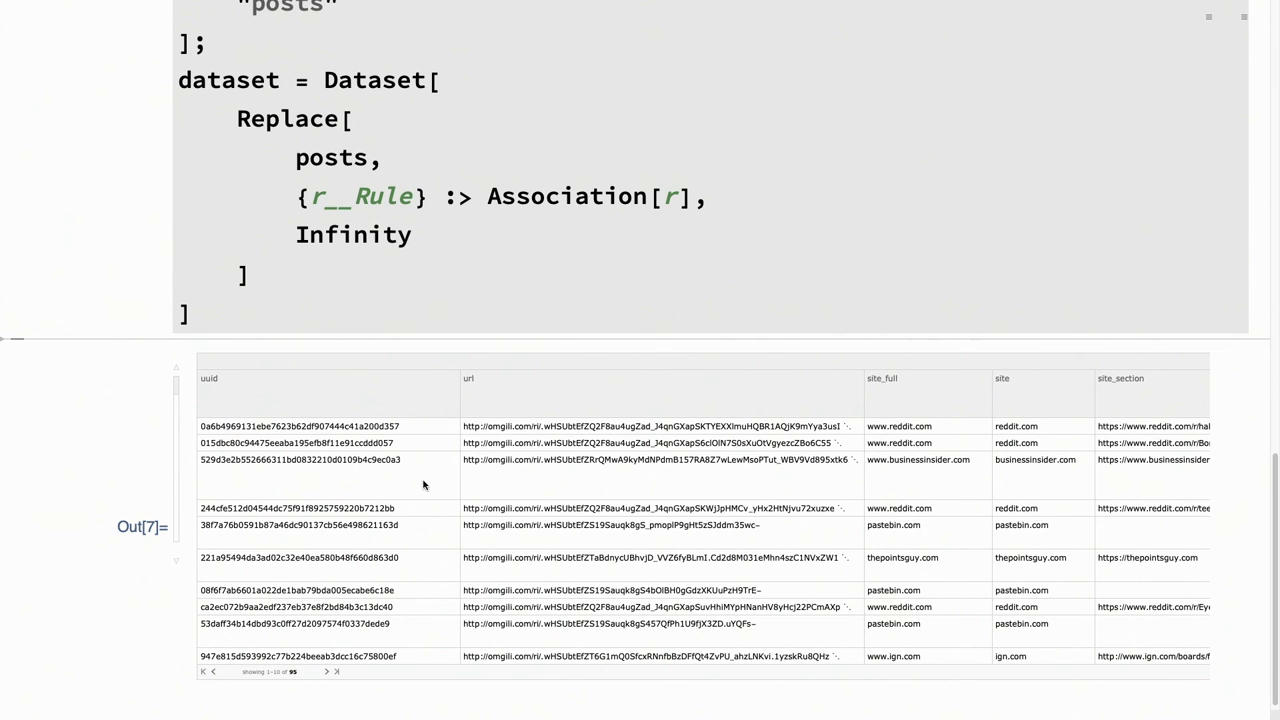
scroll(423, 485, "up", 3)
scroll(423, 485, "down", 3)
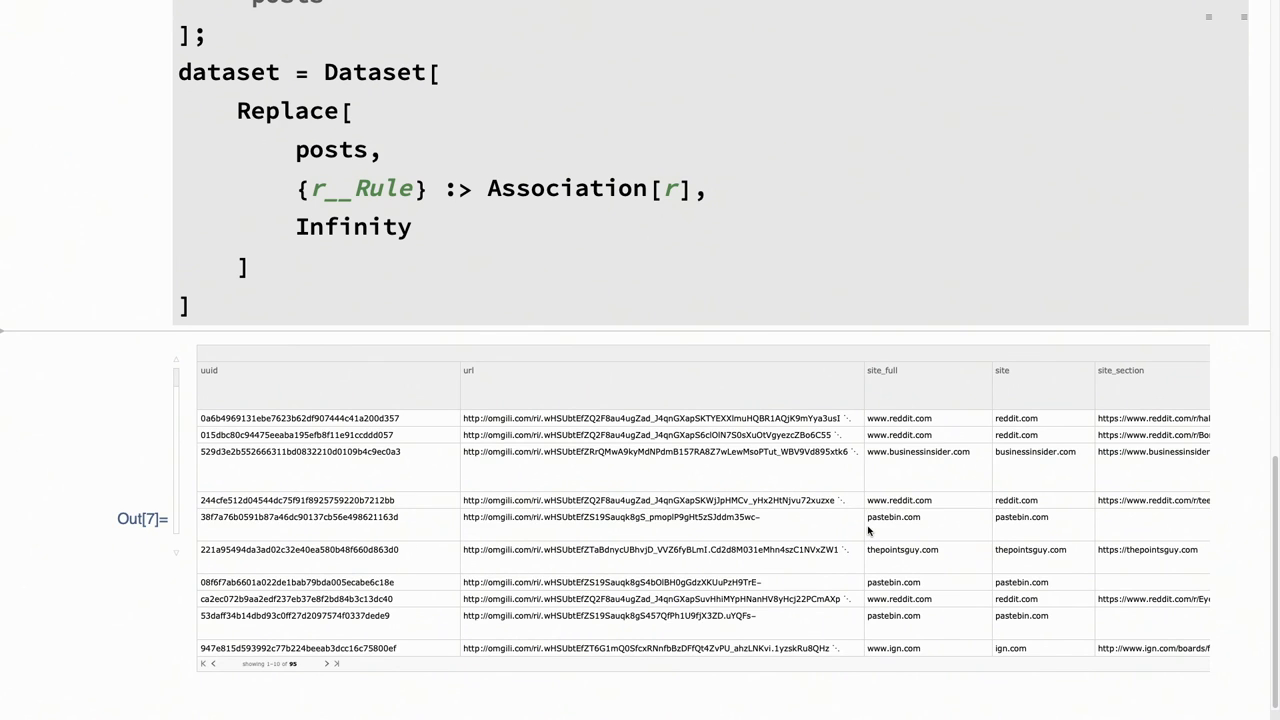
scroll(868, 531, "up", 2)
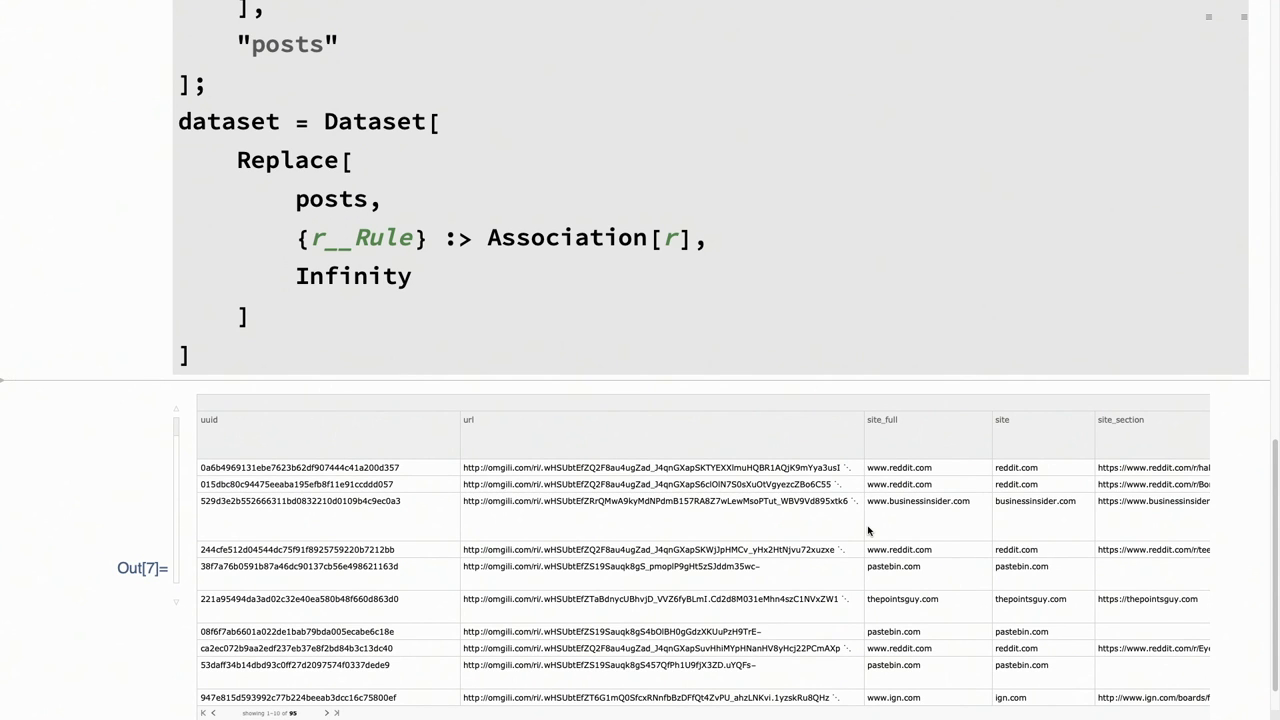
scroll(868, 531, "down", 2)
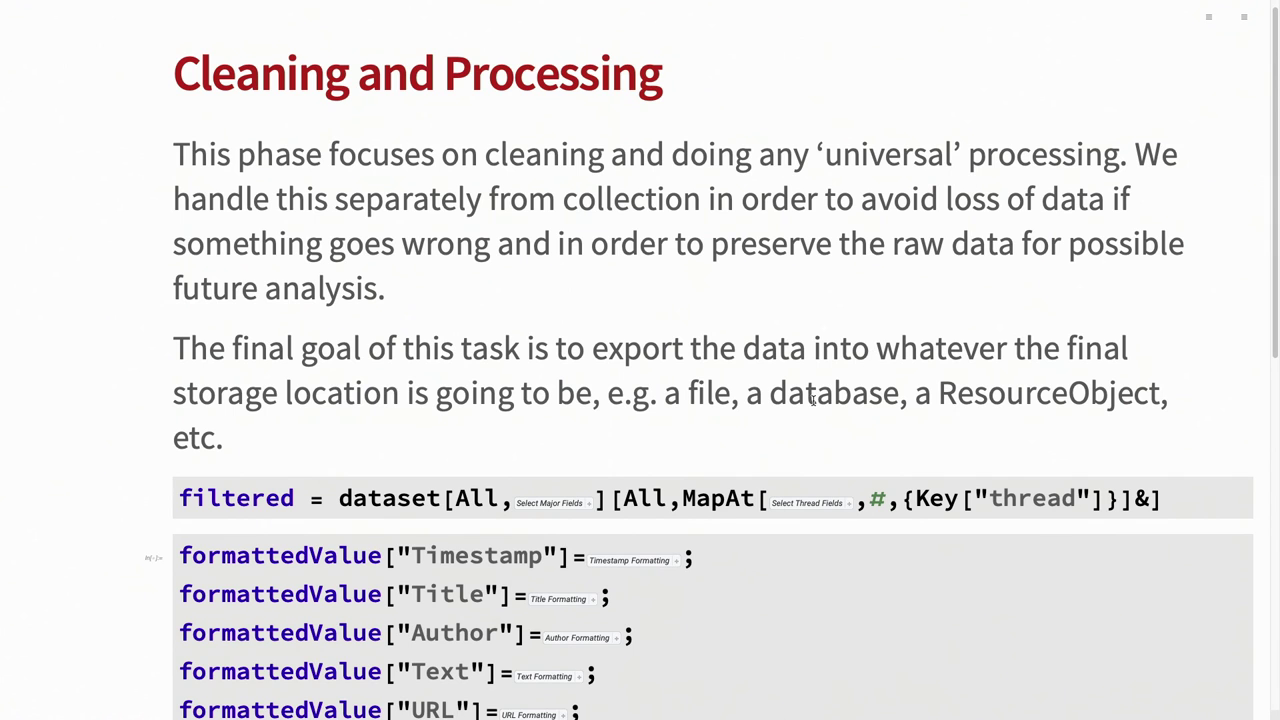
scroll(813, 398, "down", 3)
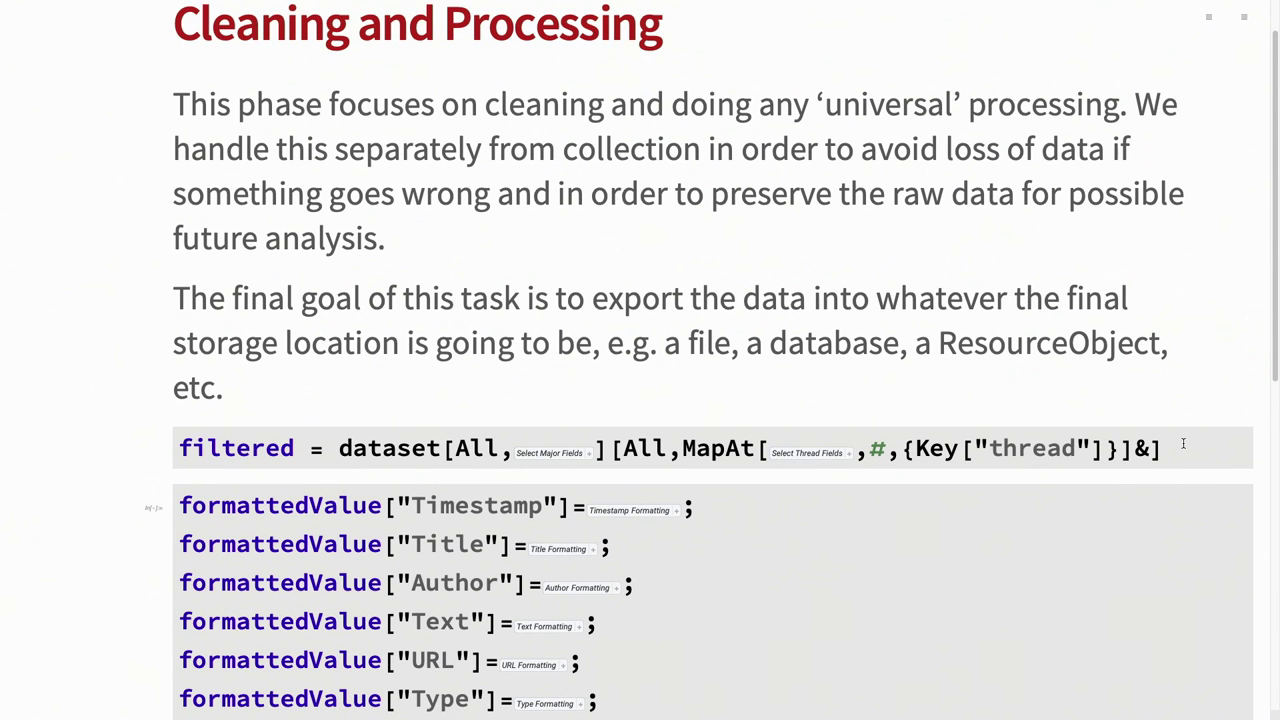
Evaluate filtered = dataset[...] to get the 95-post table, then scroll through the formattedValue definitions
left_click(1184, 443)
key("shift+Return")
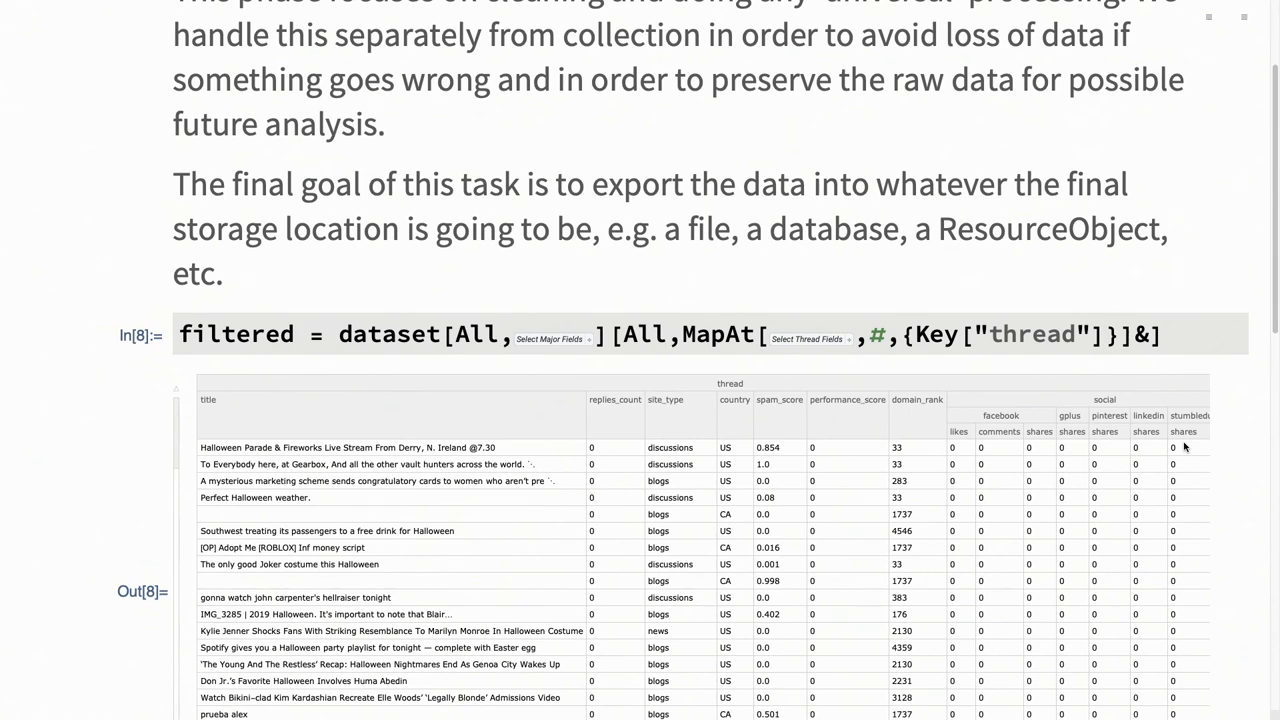
scroll(1184, 446, "down", 3)
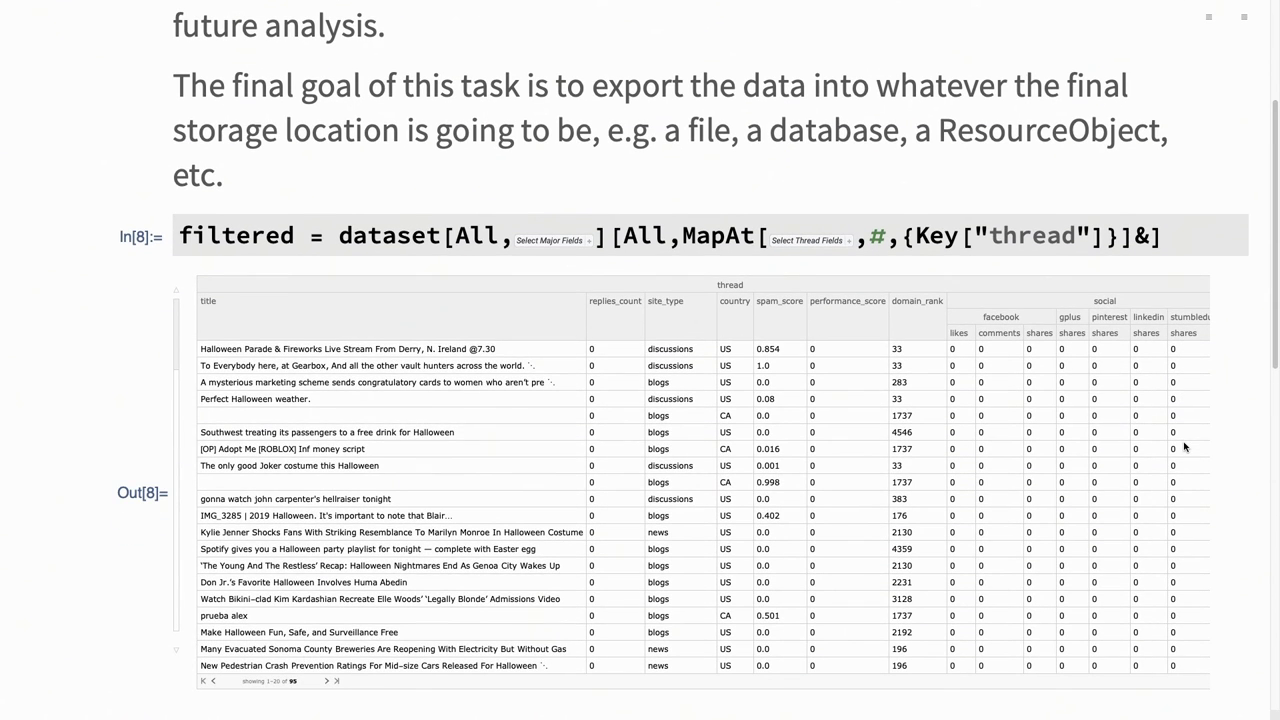
scroll(1184, 446, "down", 1)
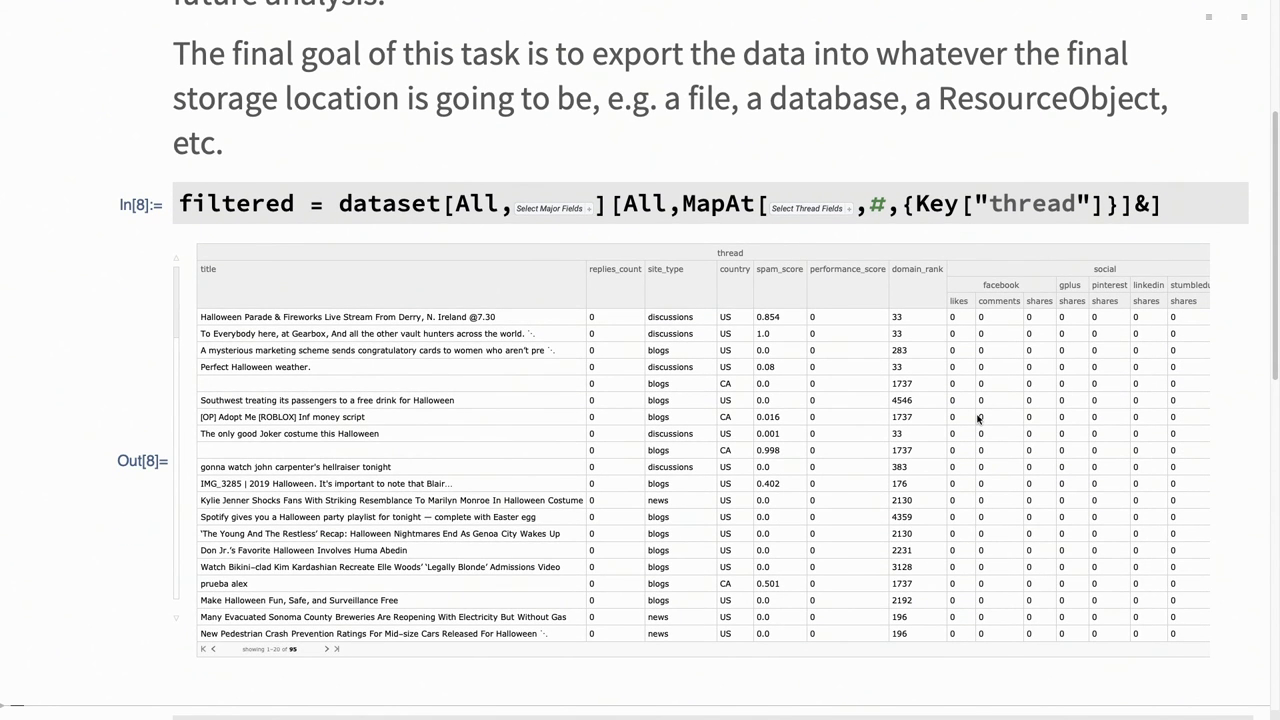
scroll(1084, 505, "down", 1)
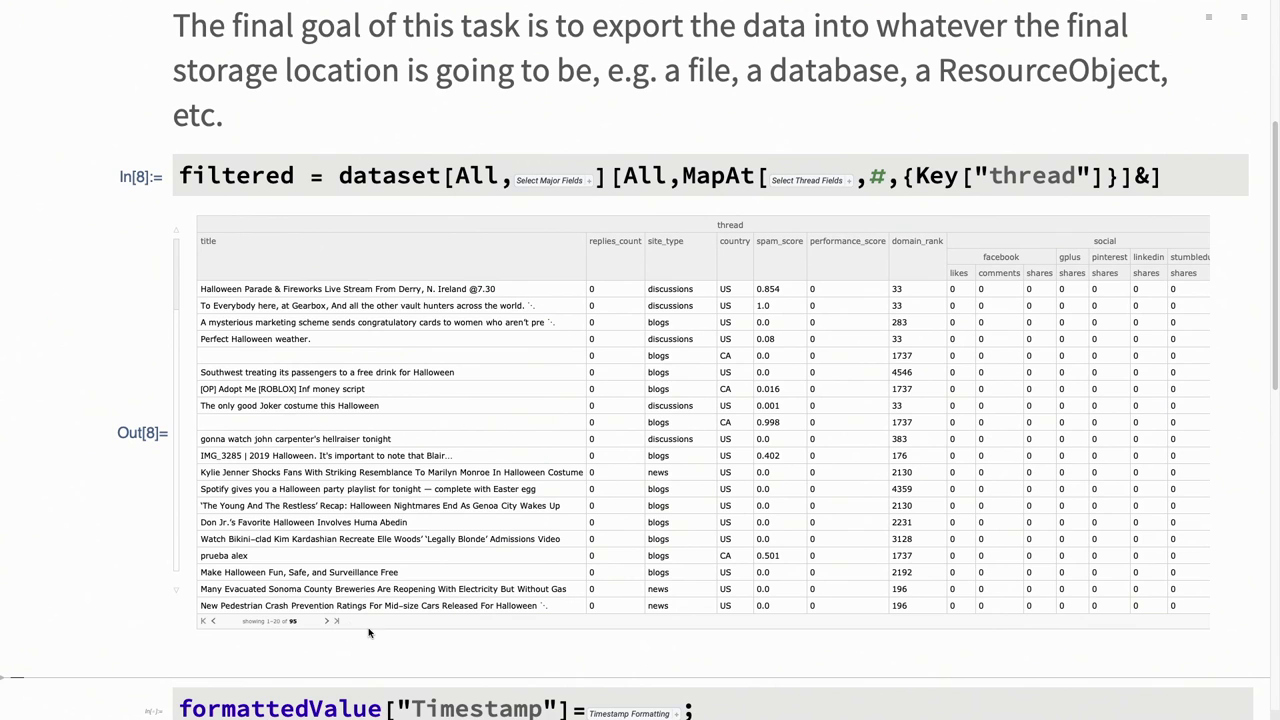
scroll(368, 632, "down", 7)
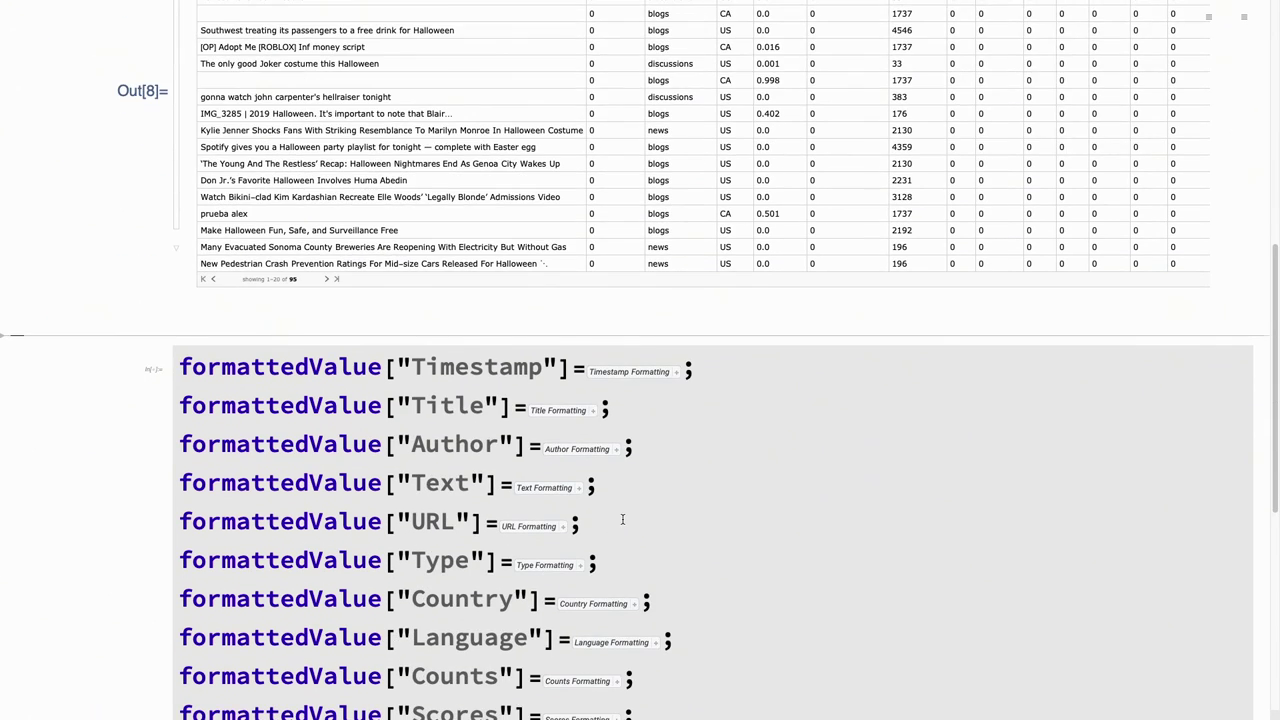
Uniconize the Timestamp Formatting box to show its full Function code
left_click(622, 519)
scroll(700, 500, "down", 4)
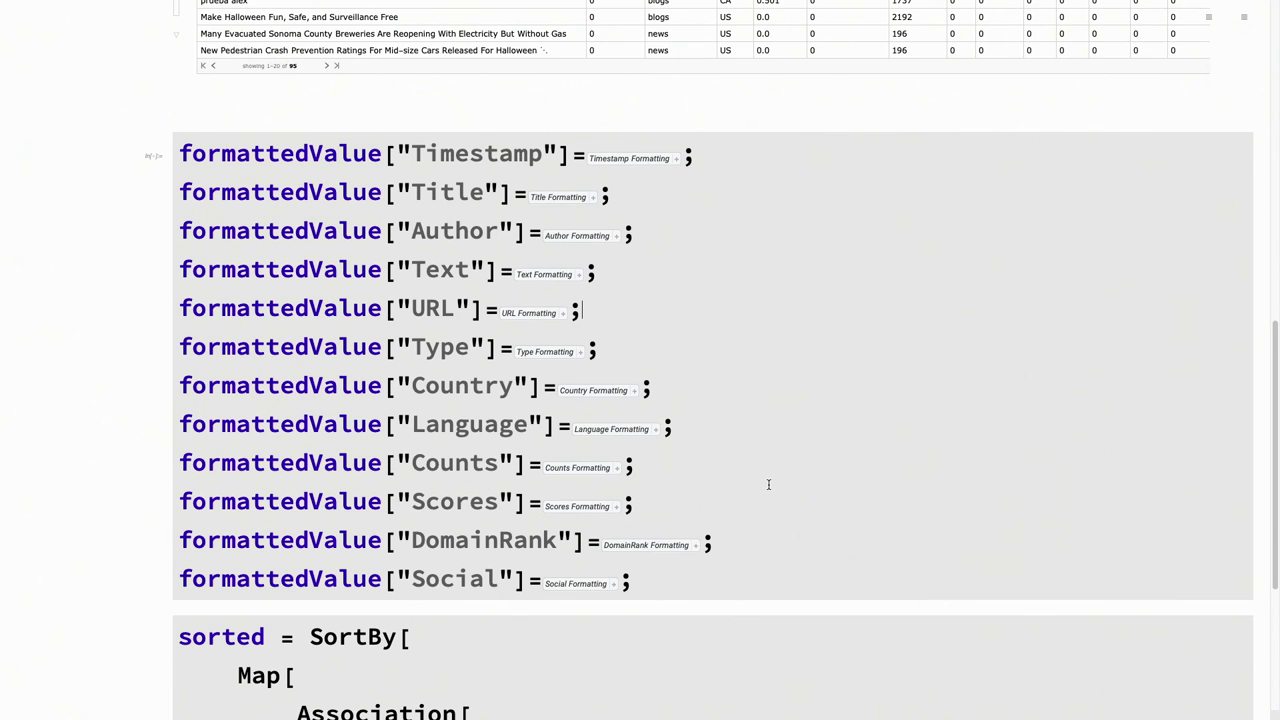
left_click(678, 162)
left_click(612, 198)
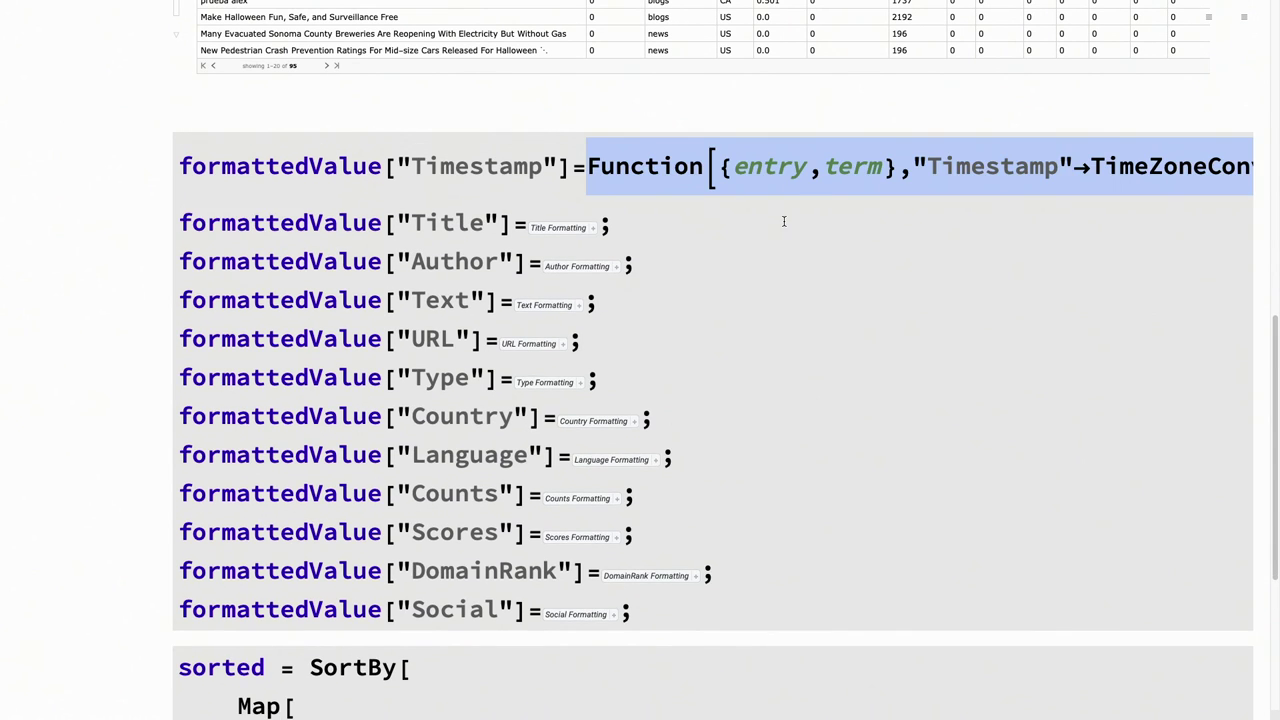
scroll(710, 226, "up", 1)
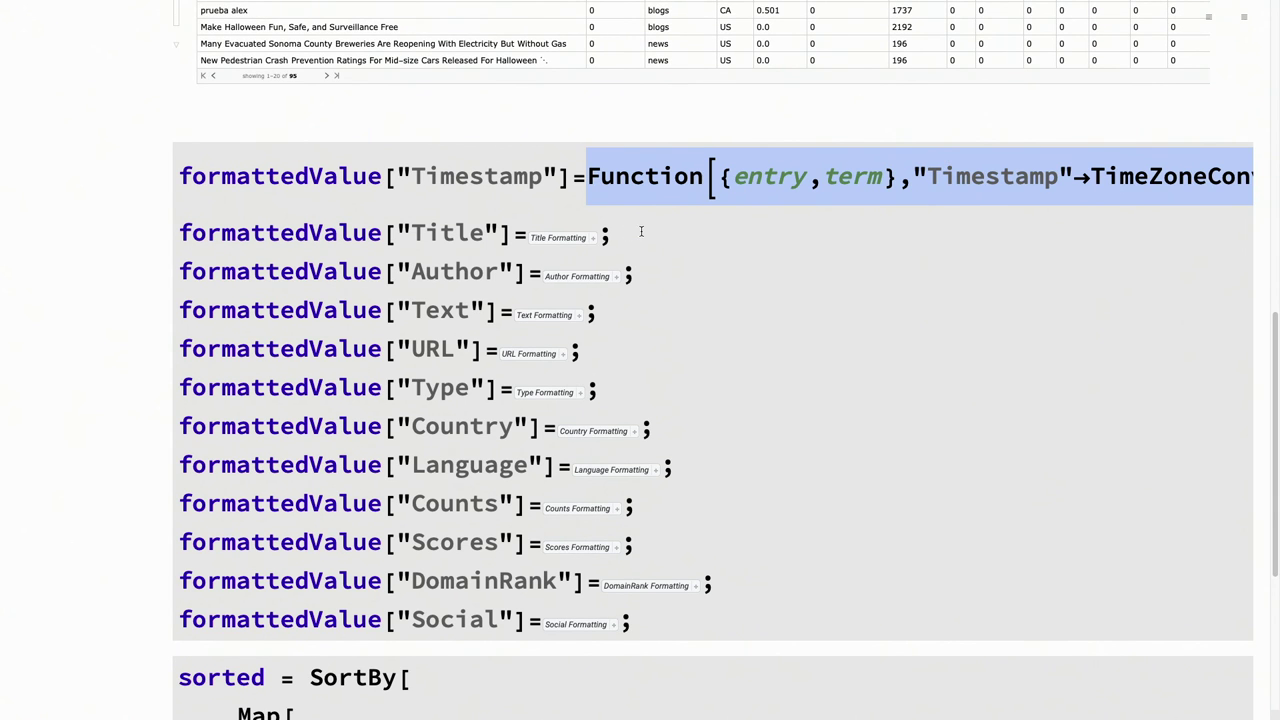
scroll(597, 288, "up", 2)
scroll(590, 280, "down", 3)
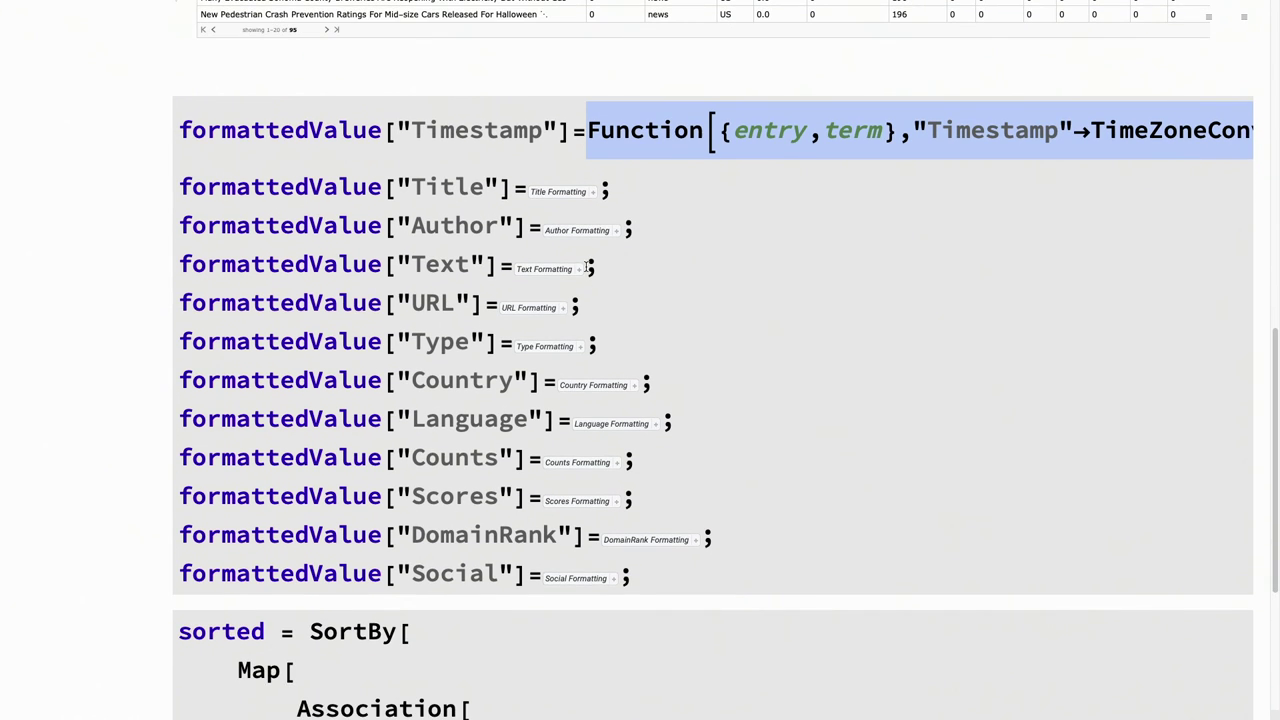
Open the Text and Scores Formatting boxes to reveal their details
left_click(583, 271)
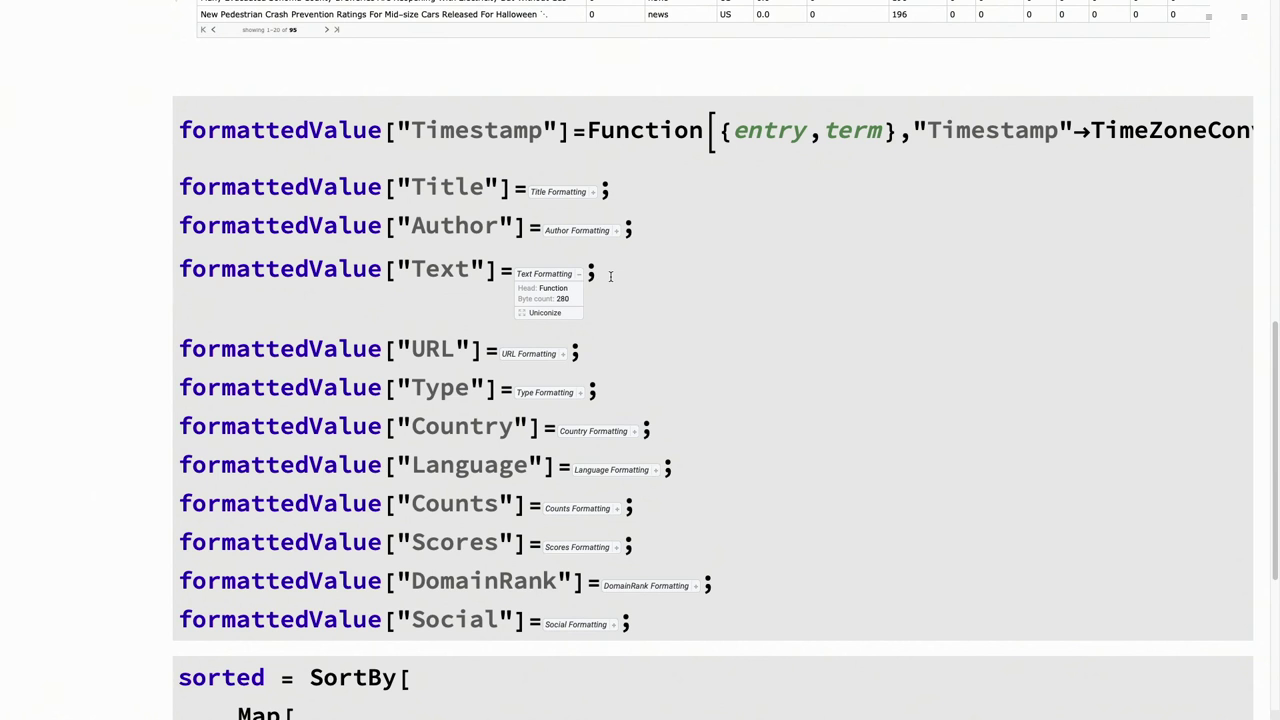
scroll(610, 276, "up", 2)
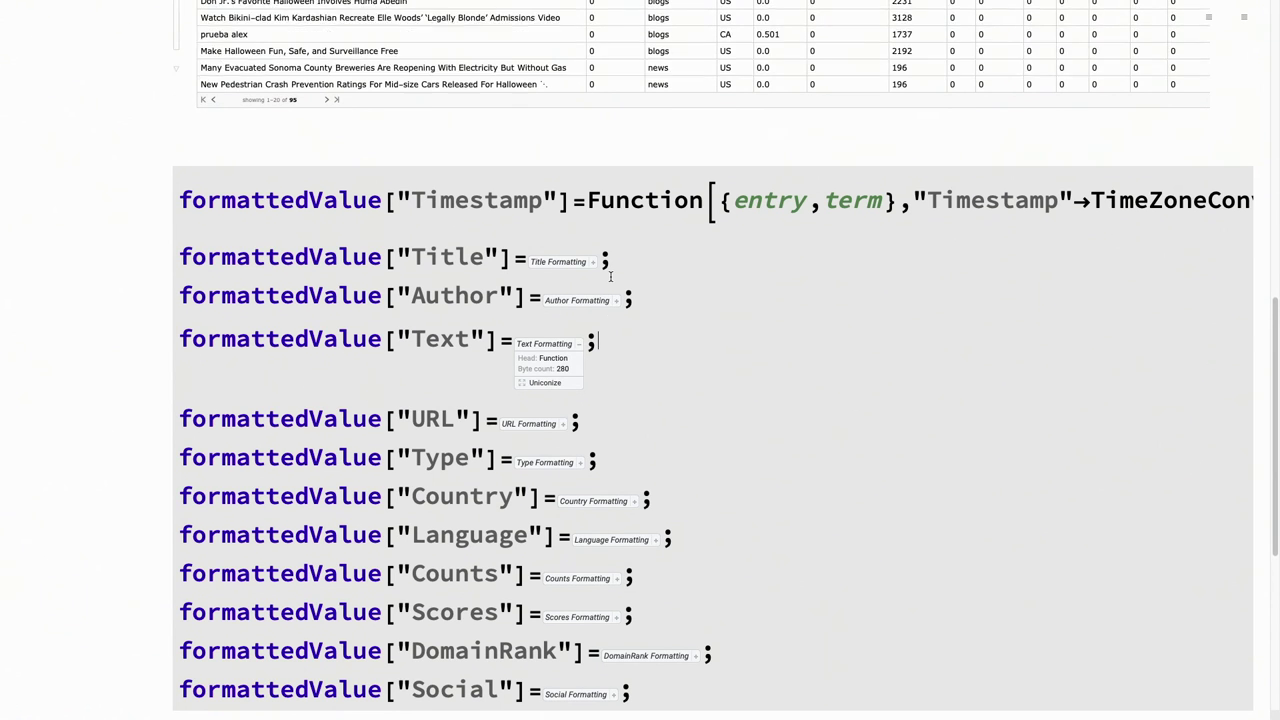
scroll(610, 276, "down", 4)
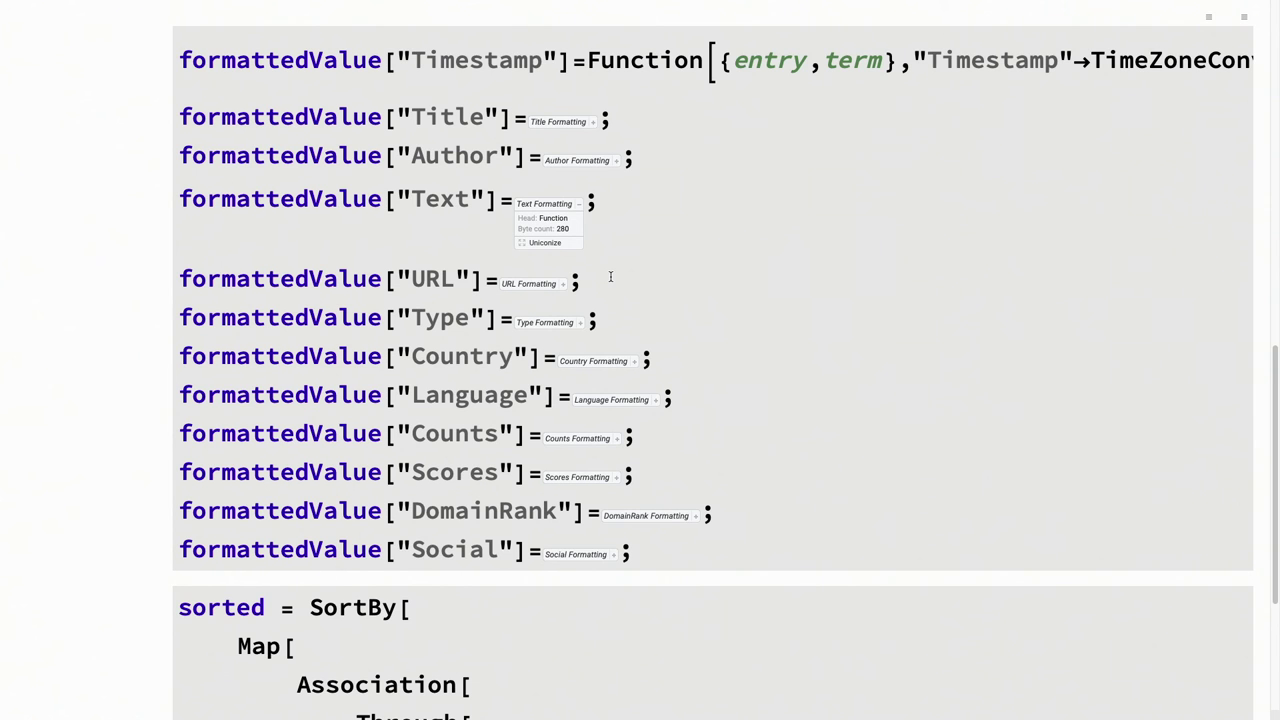
scroll(610, 276, "down", 3)
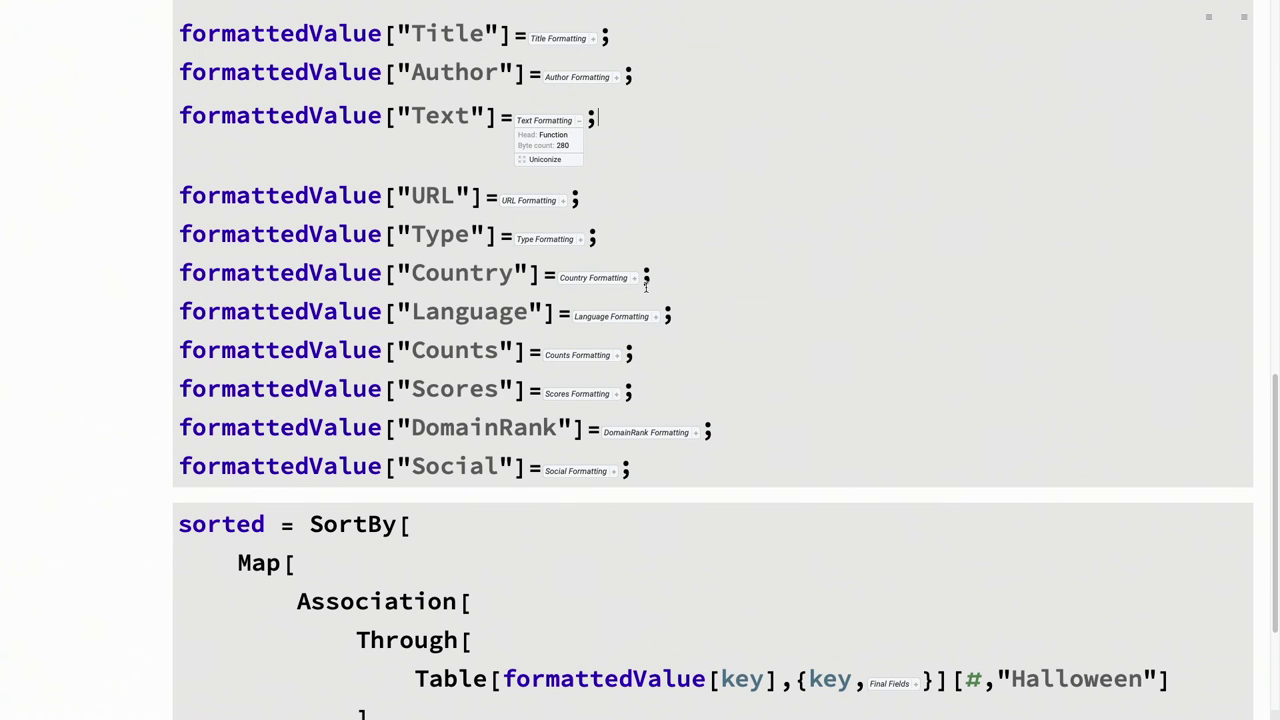
scroll(688, 278, "down", 3)
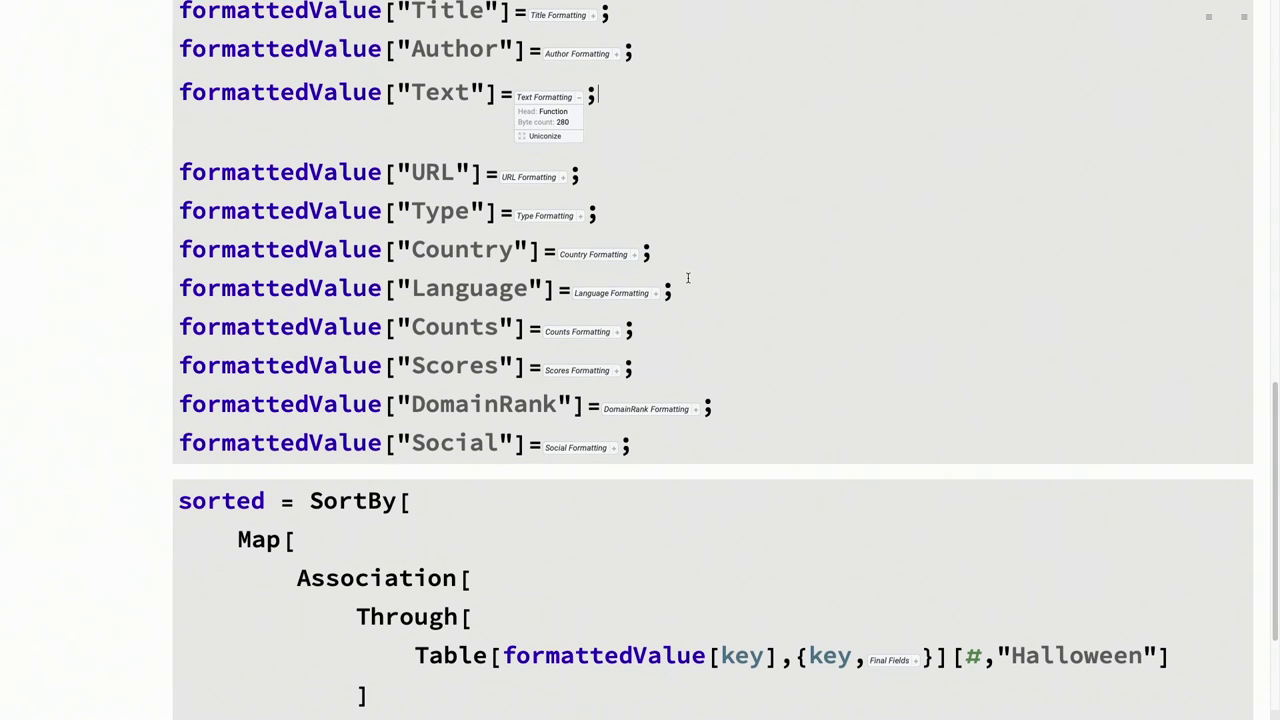
scroll(675, 340, "up", 15)
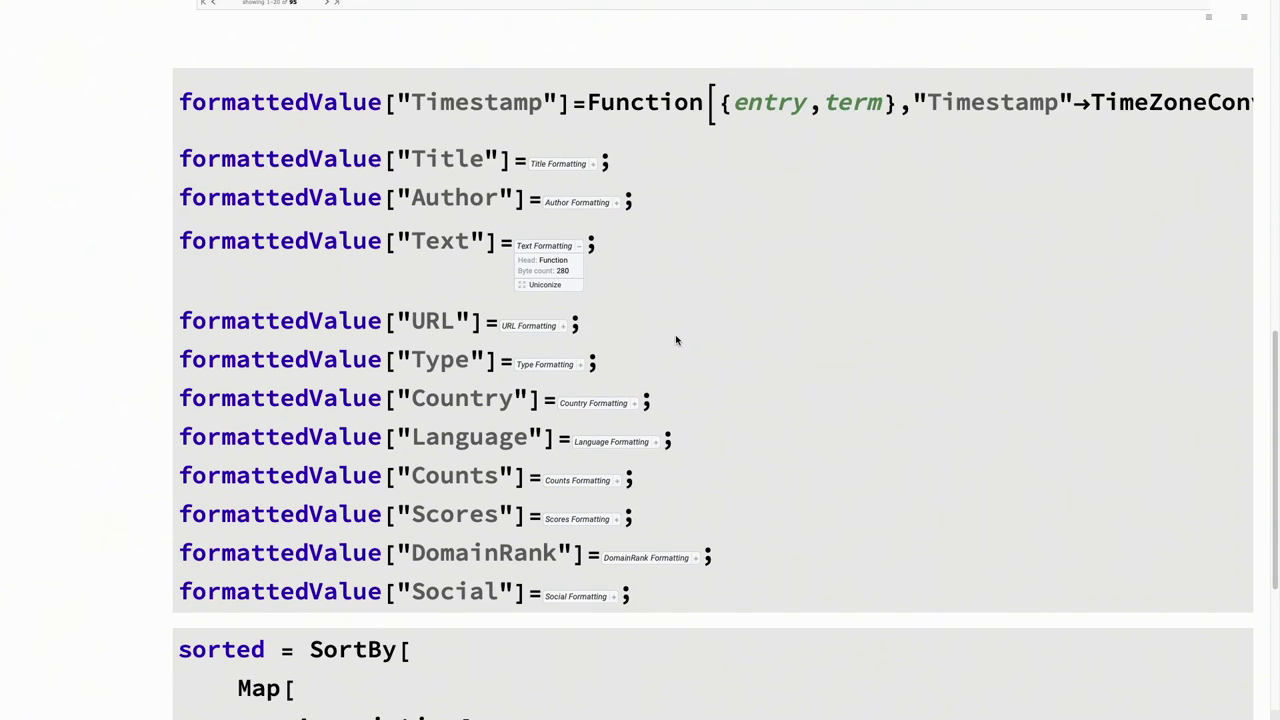
scroll(675, 340, "down", 10)
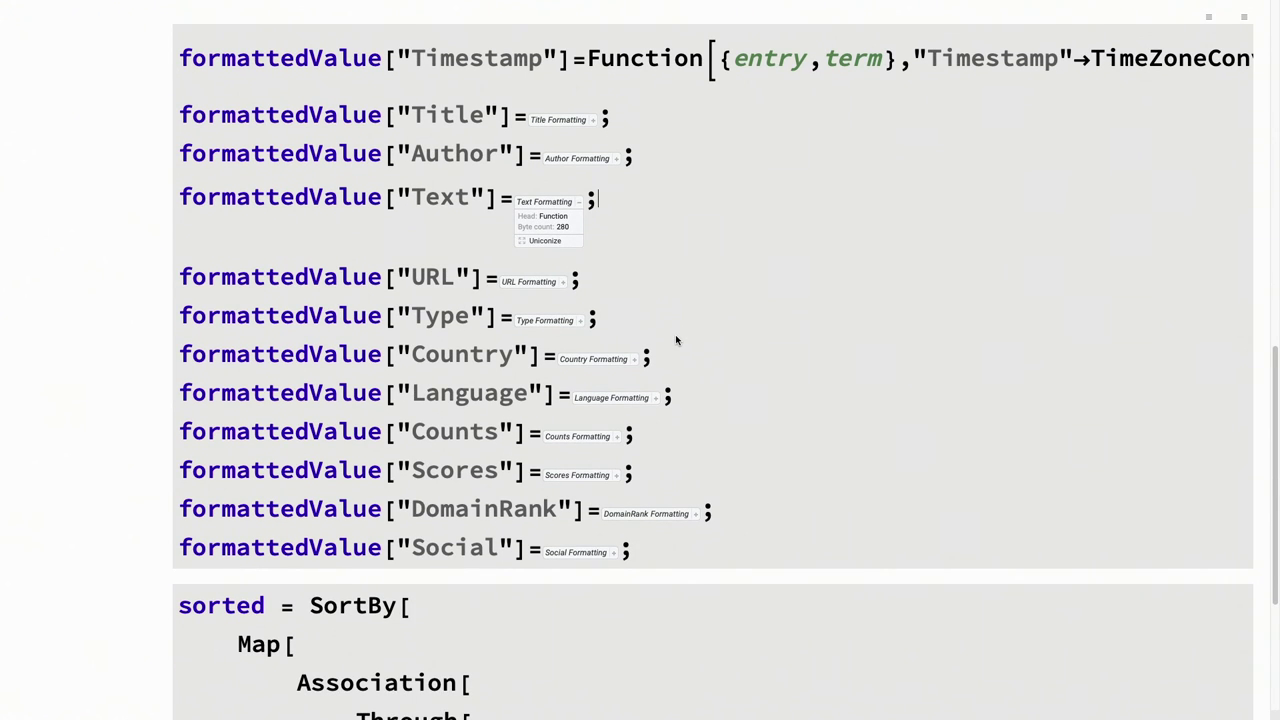
scroll(675, 340, "down", 2)
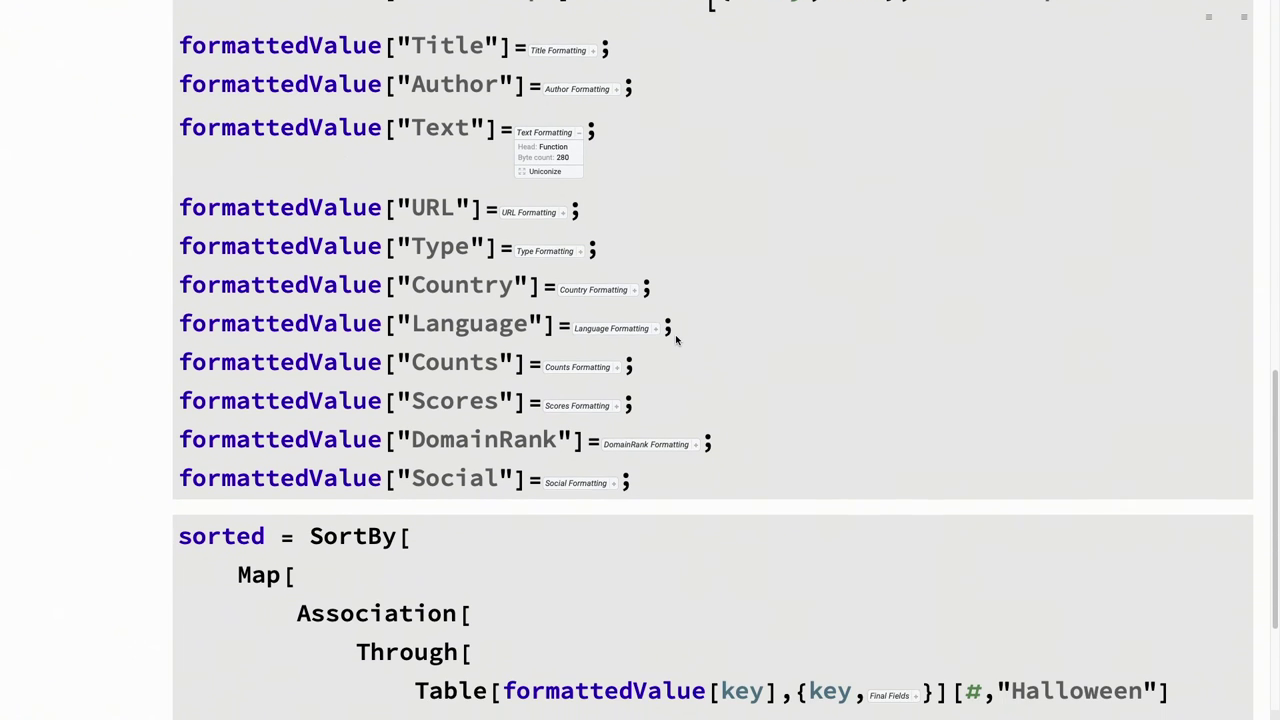
scroll(675, 340, "down", 3)
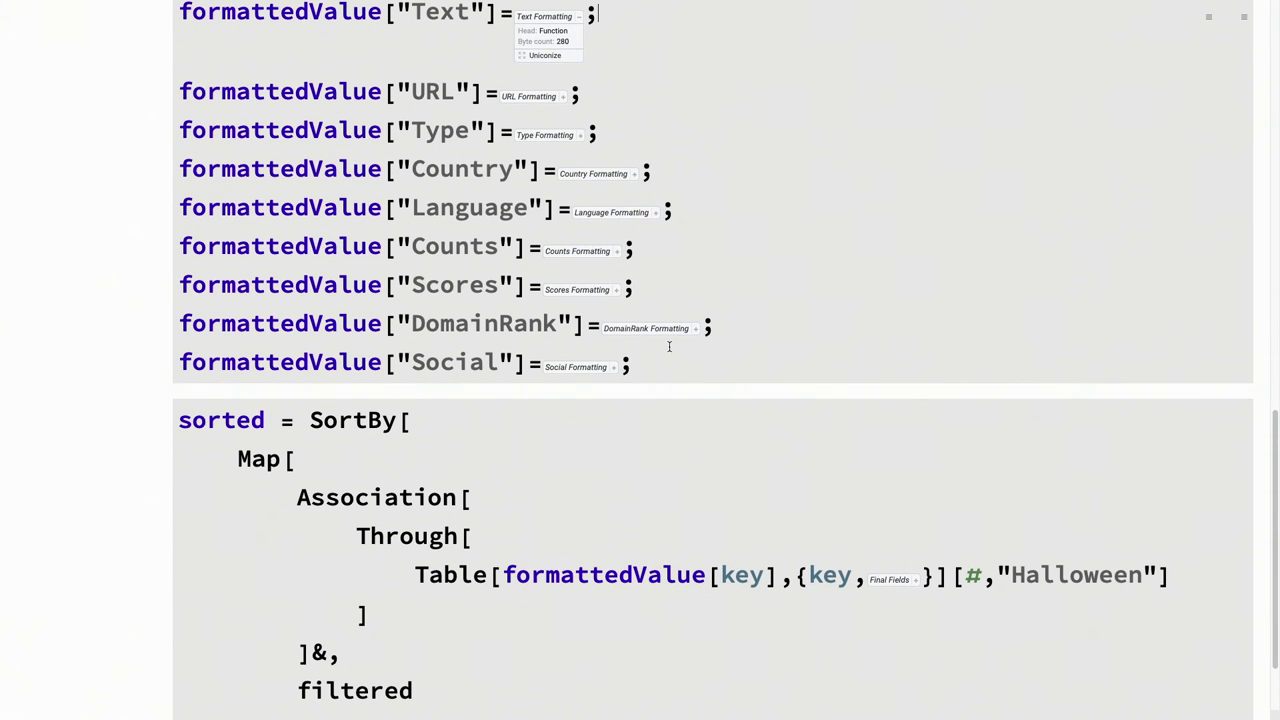
left_click(618, 290)
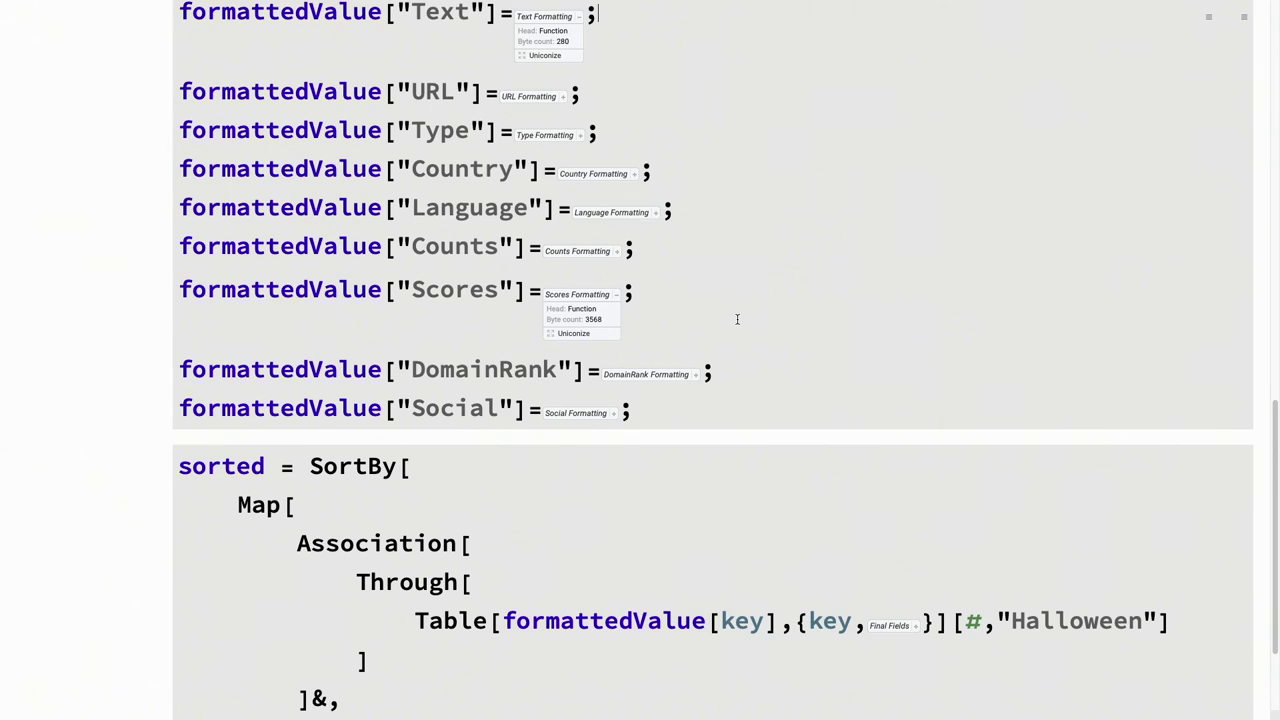
scroll(737, 319, "down", 4)
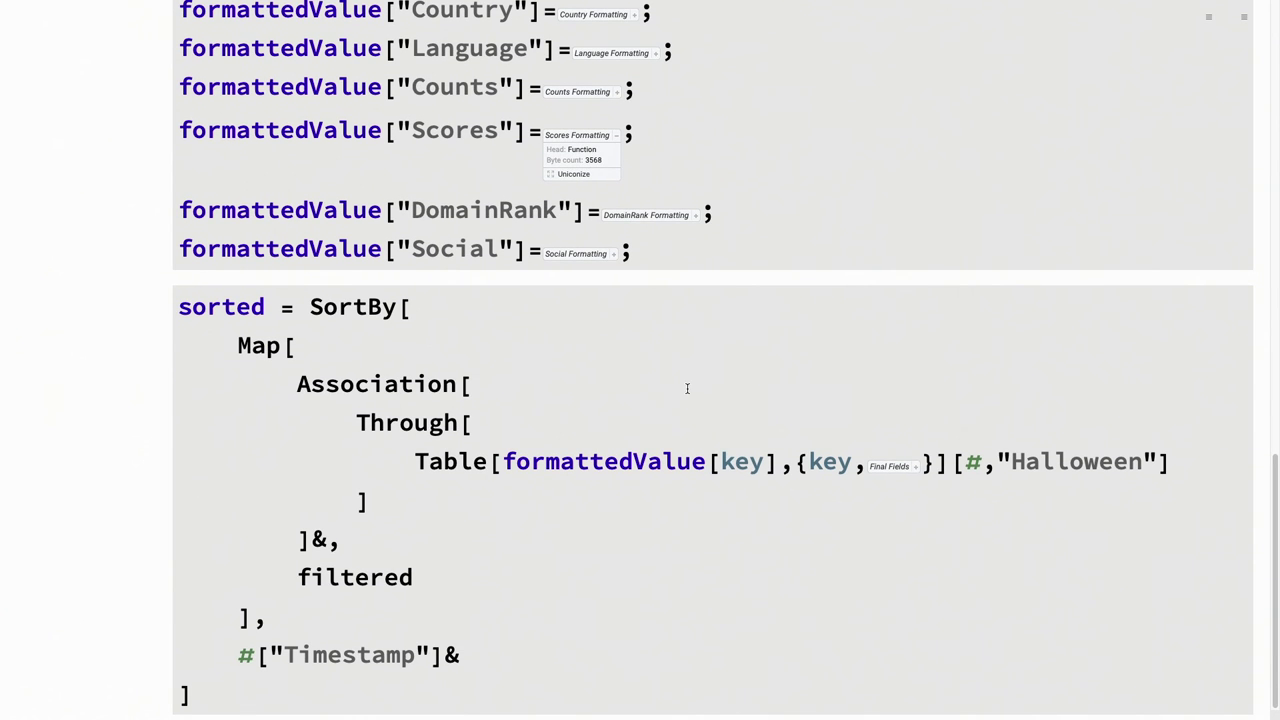
left_click(766, 206)
Evaluate the formattedValue definitions and the SortBy sorted cell, aborting when the kernel stops responding
key("shift+Return")
left_click(636, 464)
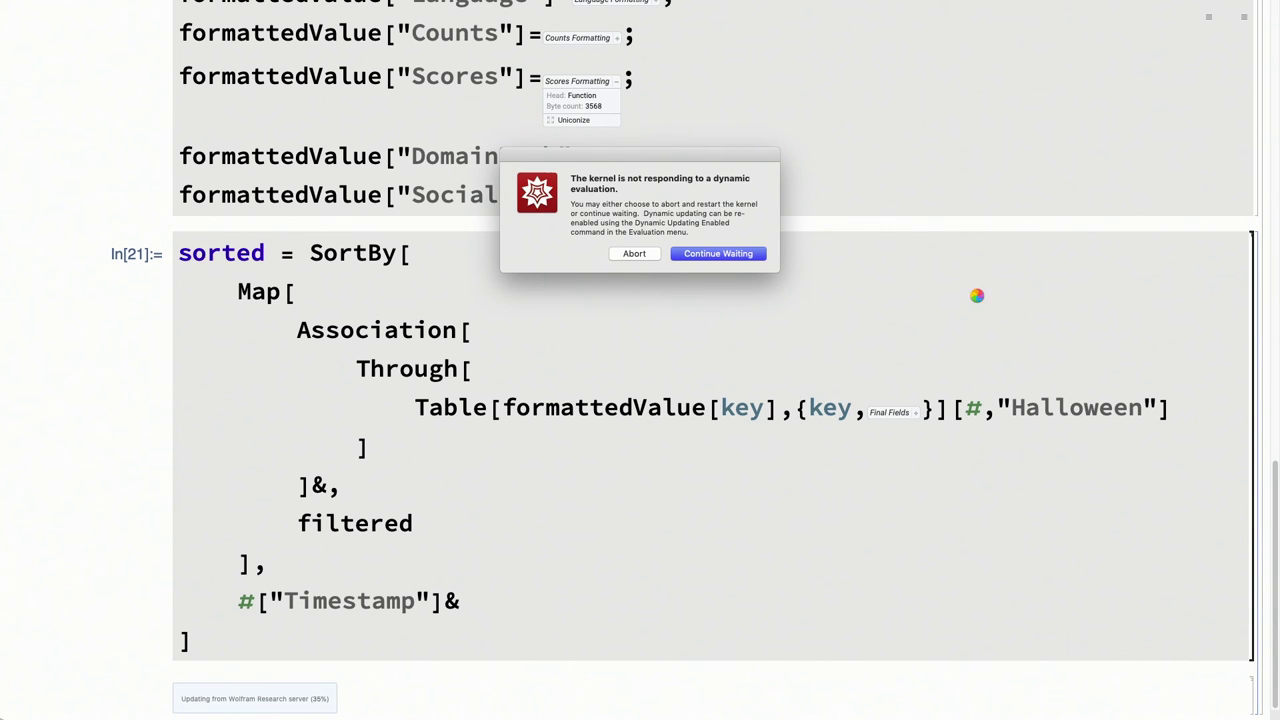
left_click(634, 254)
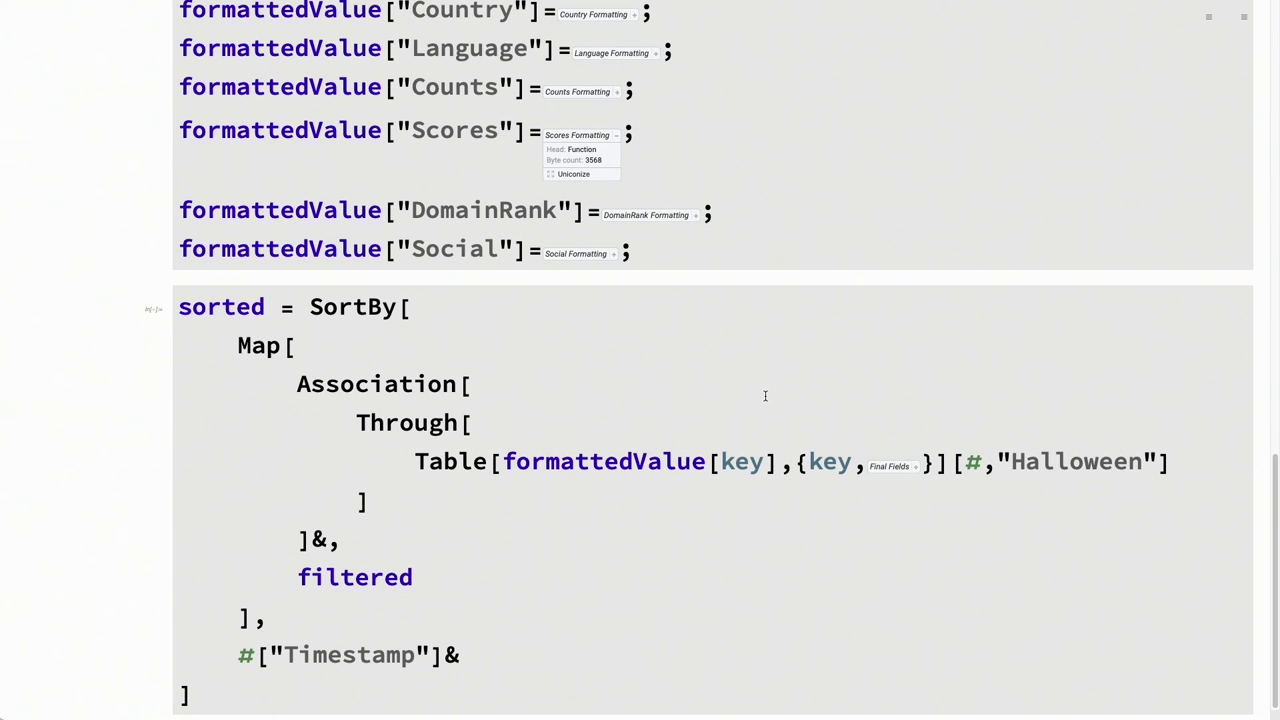
scroll(765, 396, "up", 5)
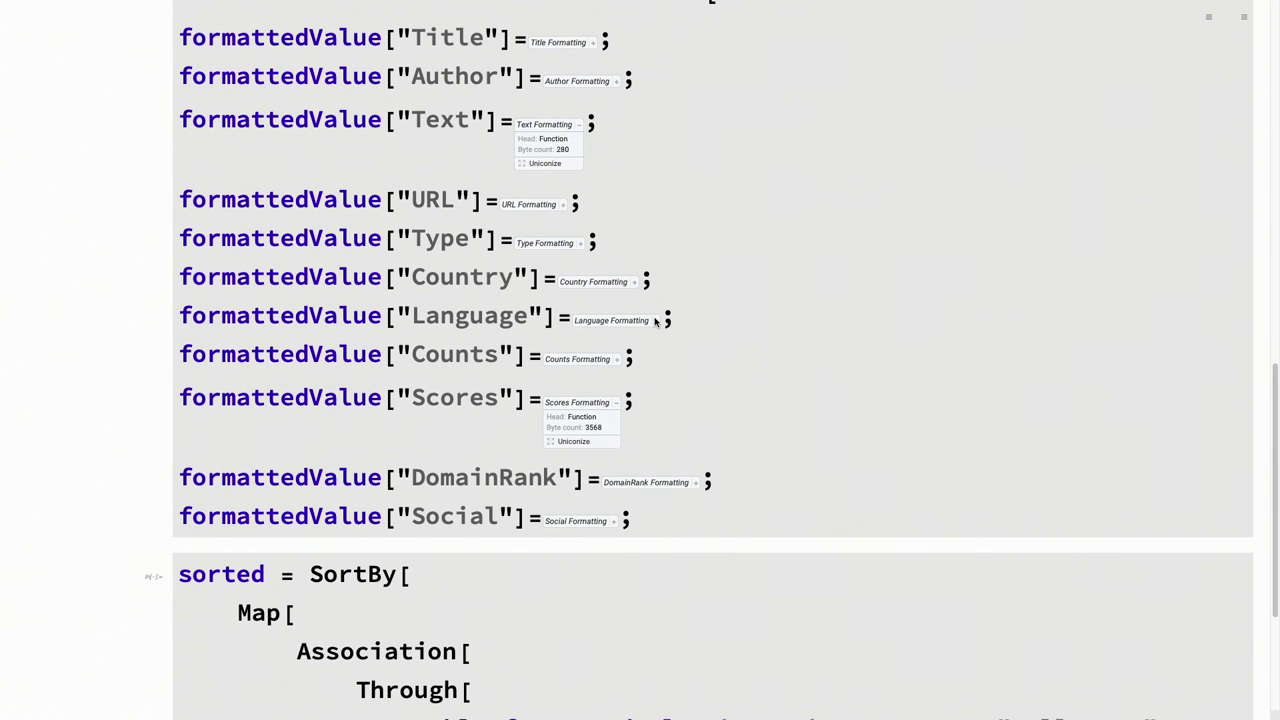
Uniconize the Language Formatting box and highlight Interpreter in its Function code
left_click(655, 320)
left_click(604, 358)
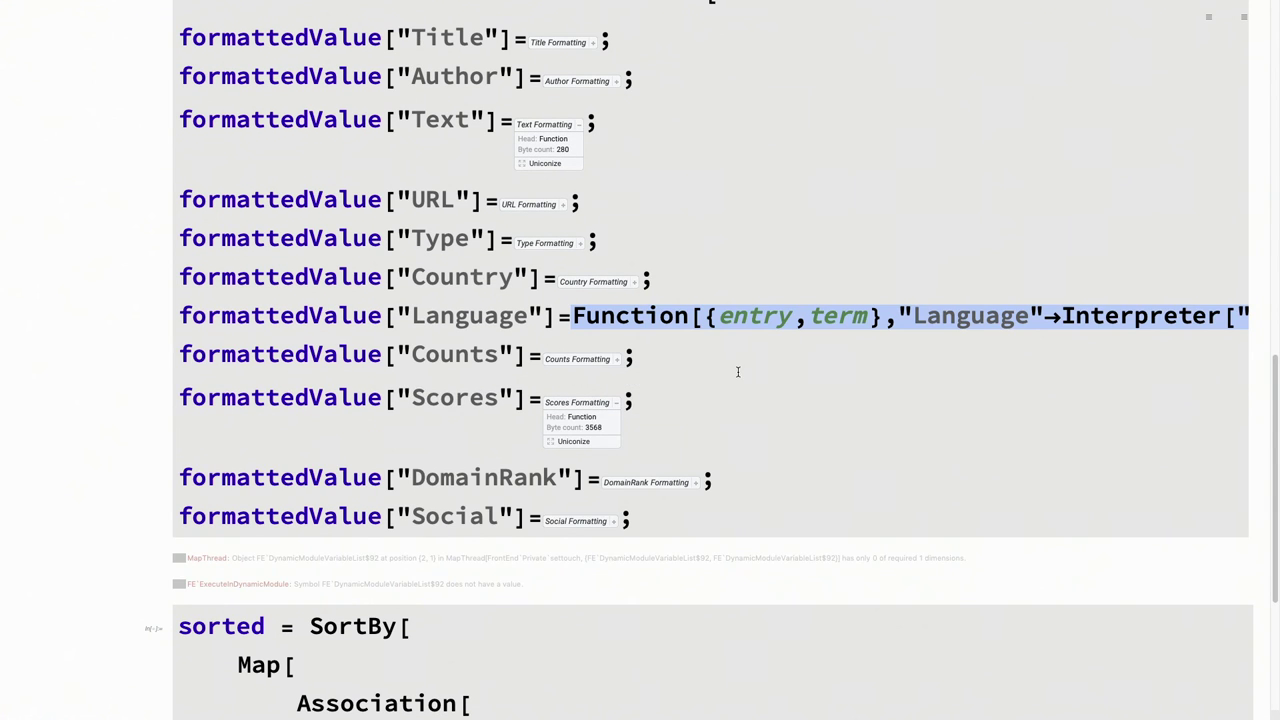
scroll(760, 368, "down", 1)
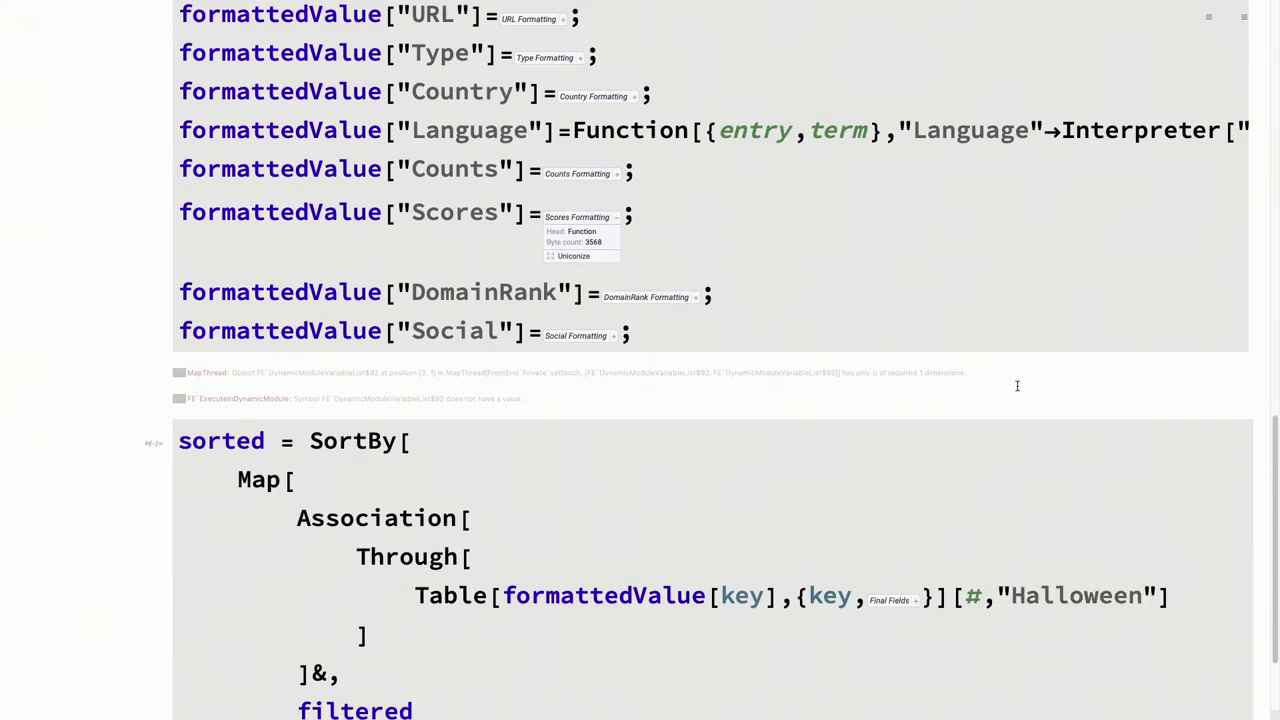
double_click(1183, 233)
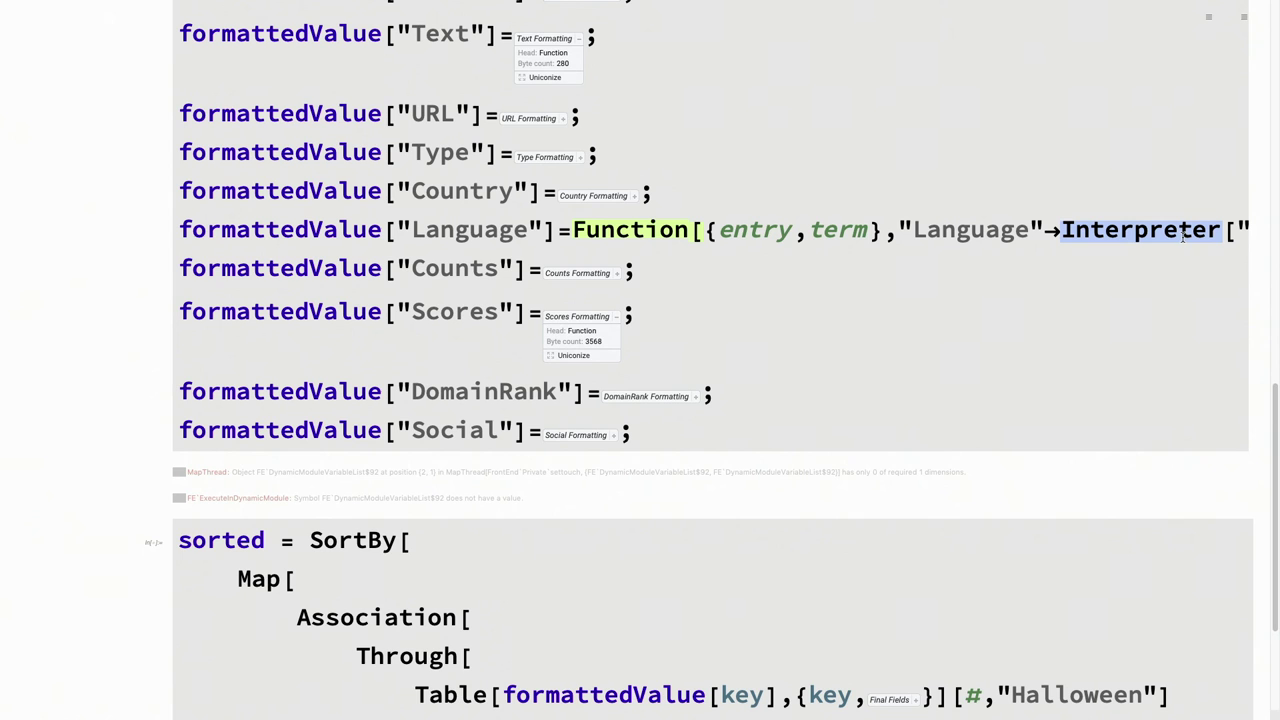
scroll(1062, 353, "up", 1)
Scroll to the DocumentGenerators slide with its CloudDeploy[DocumentGenerator[...]] template to "wtc/2019/talk/report"
scroll(1062, 353, "down", 5)
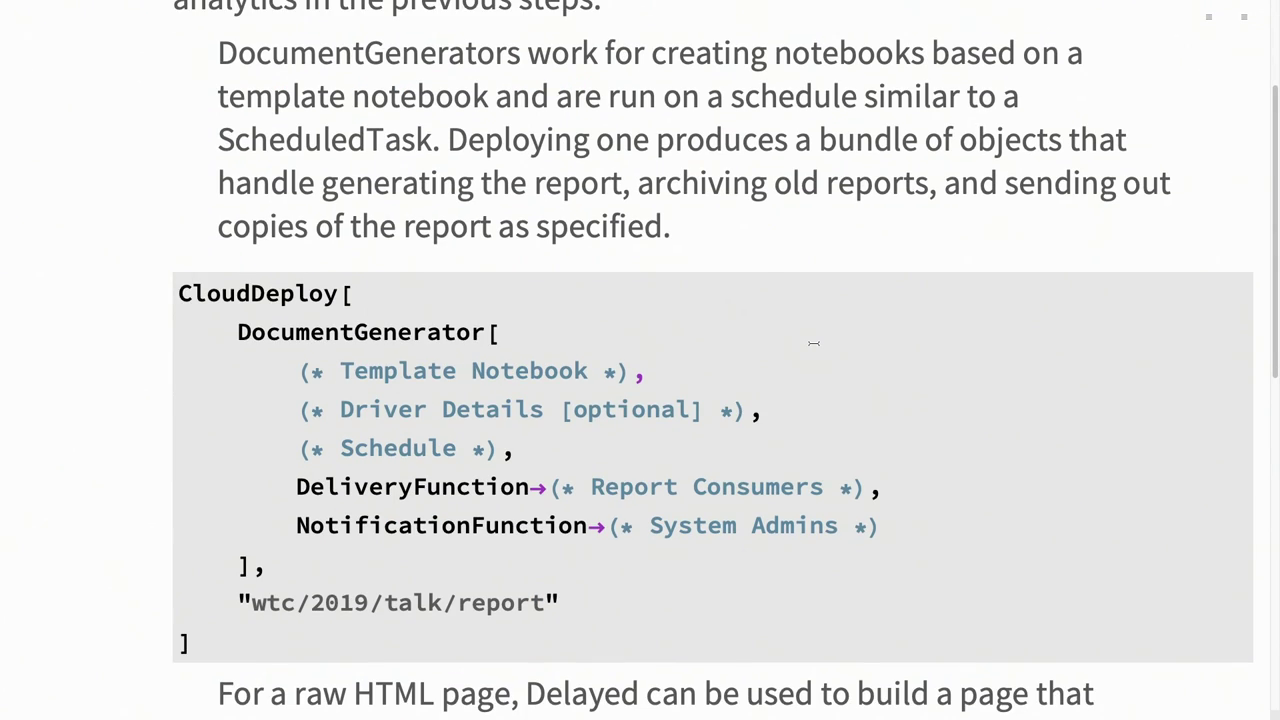
scroll(814, 343, "down", 1)
scroll(814, 343, "up", 2)
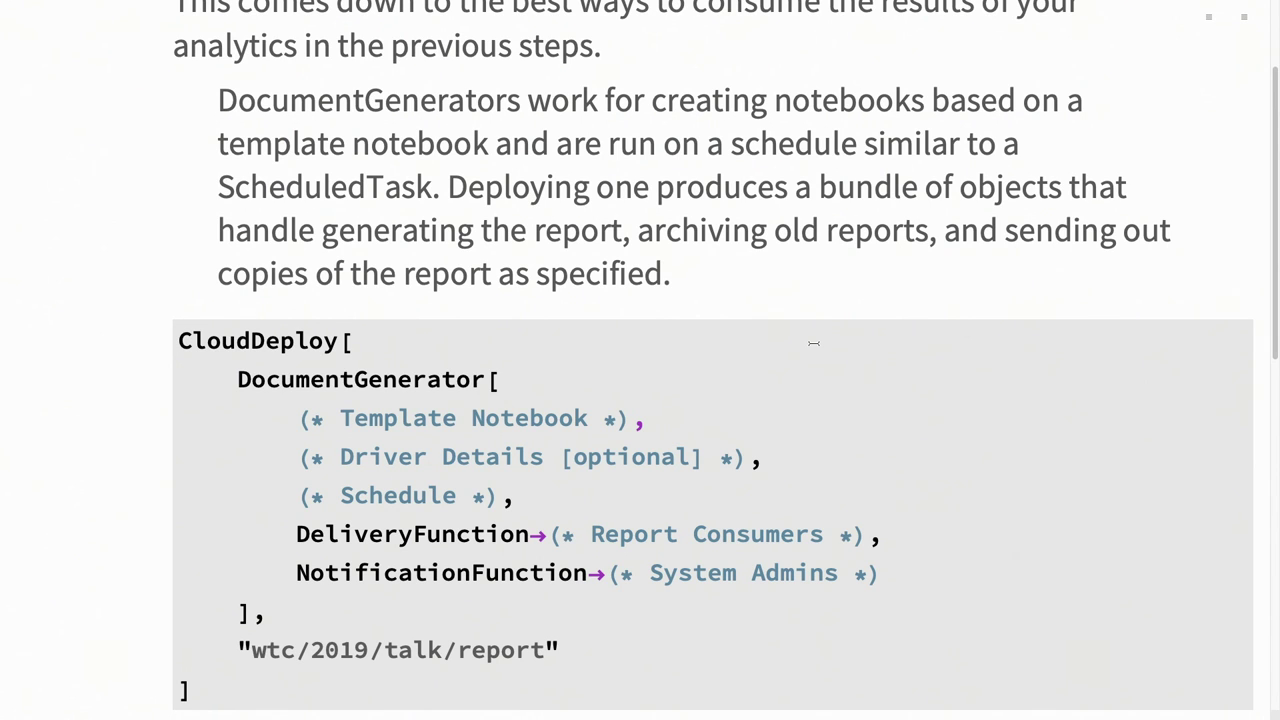
scroll(814, 343, "down", 2)
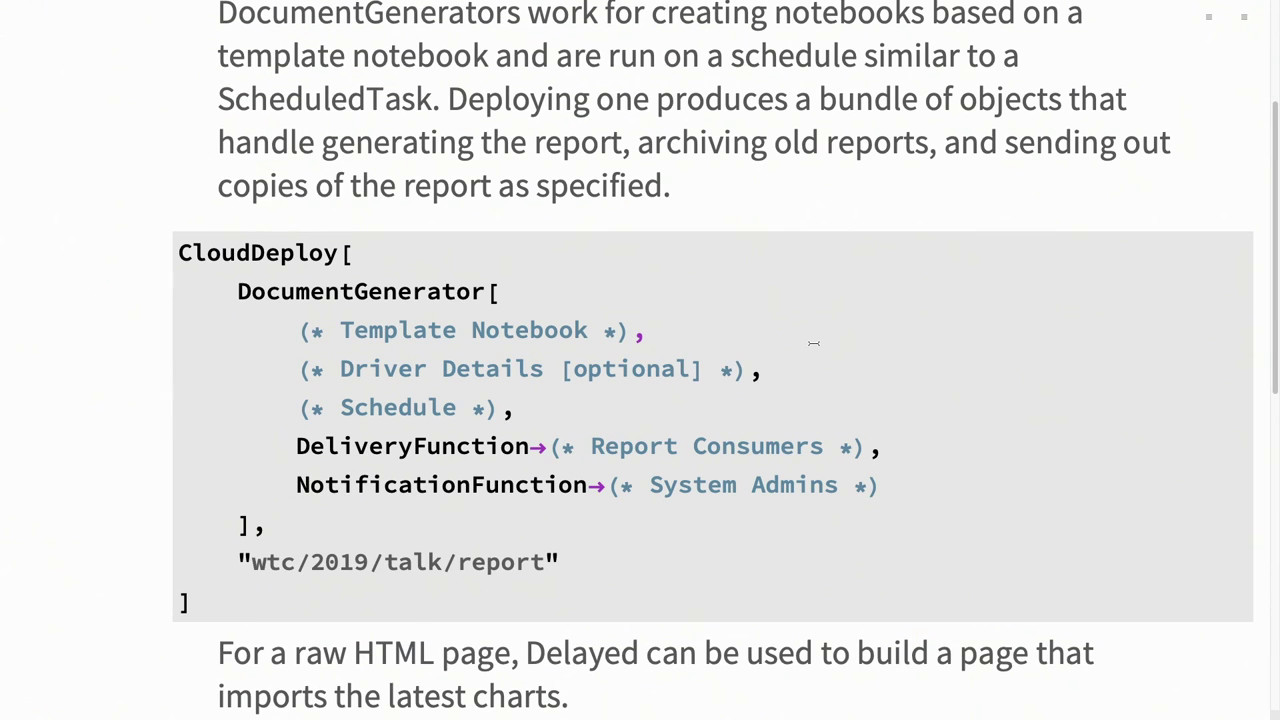
double_click(419, 293)
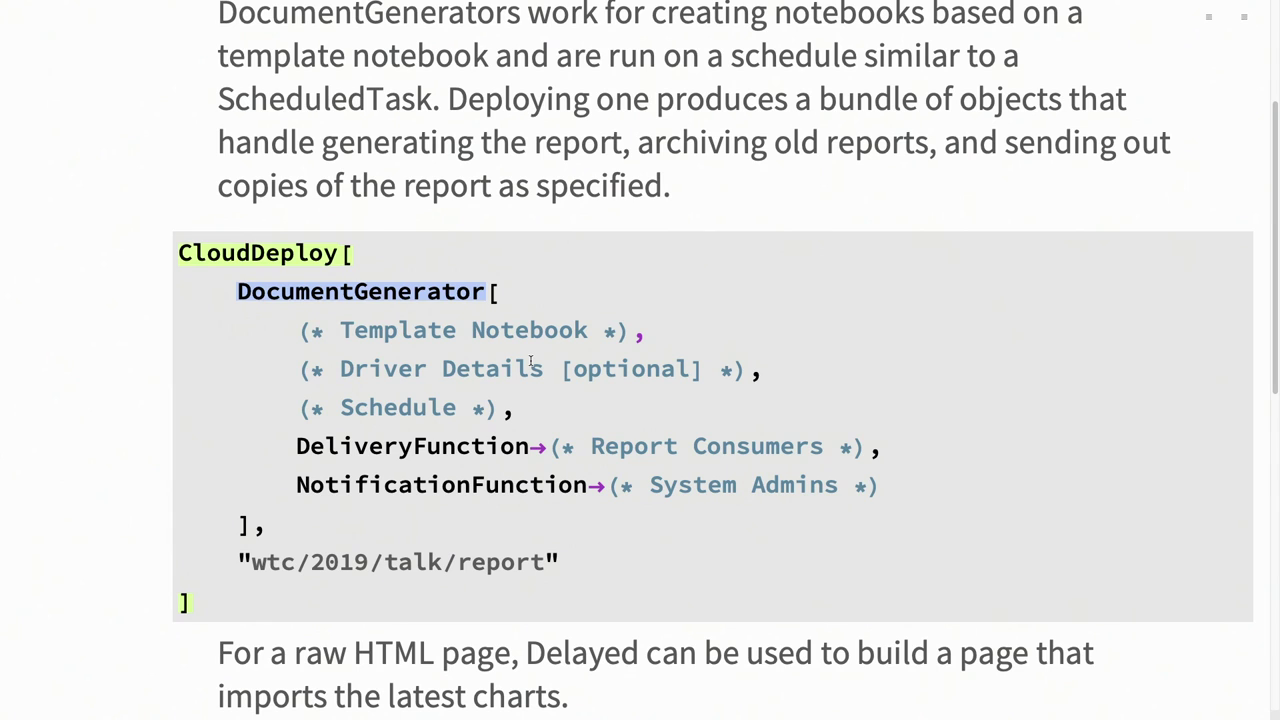
double_click(481, 446)
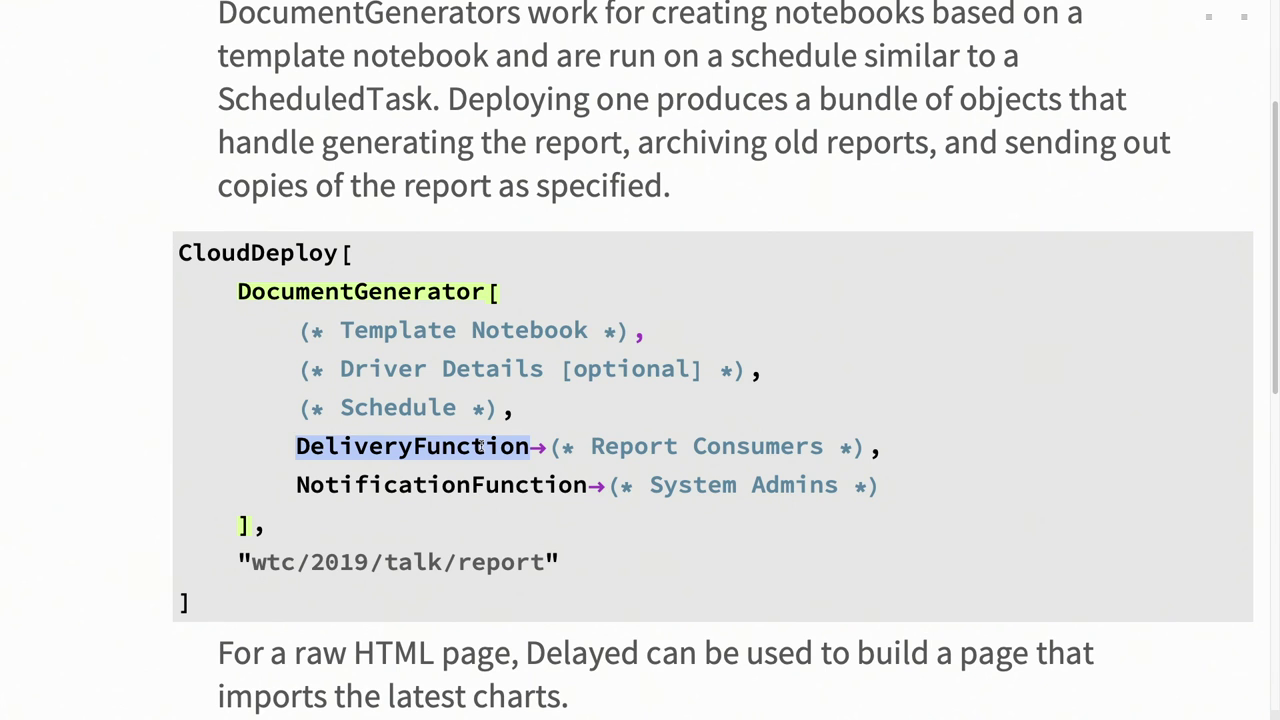
Highlight NotificationFunction, then scroll down to the CloudDeploy[Delayed[...]] HTML code for "wtc/2019/talk/webpage"
scroll(480, 447, "up", 1)
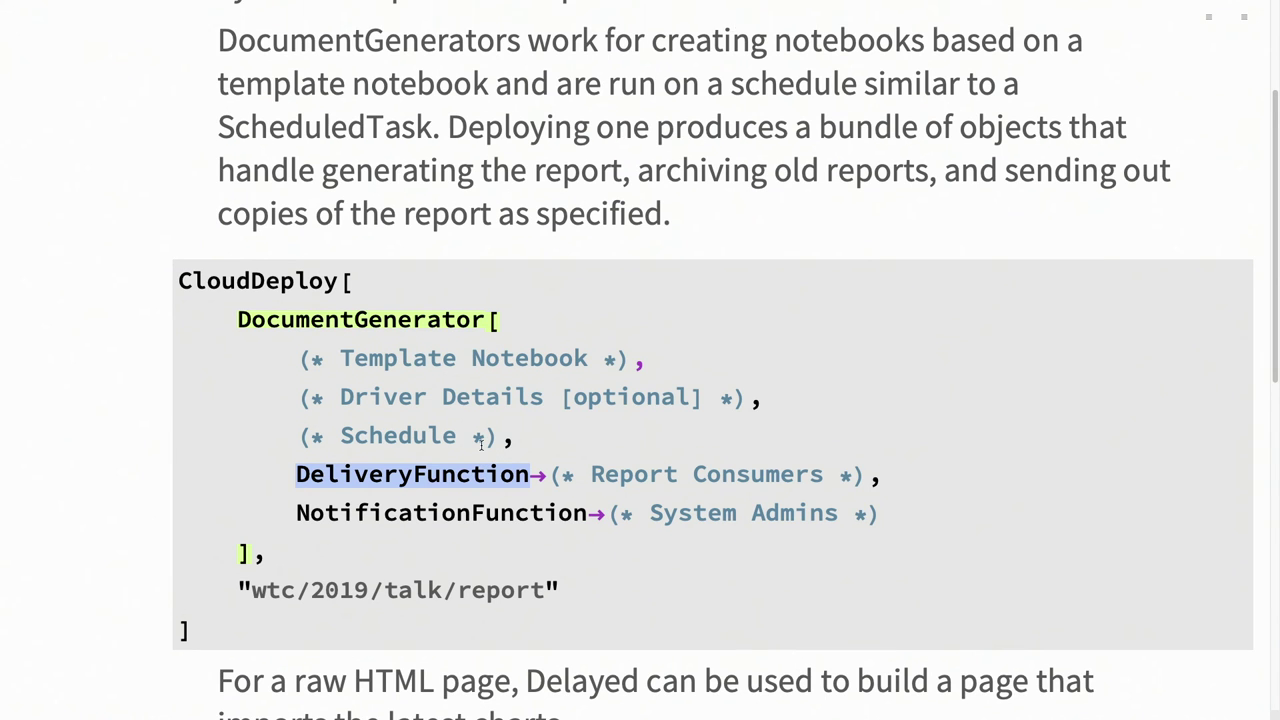
scroll(480, 447, "down", 2)
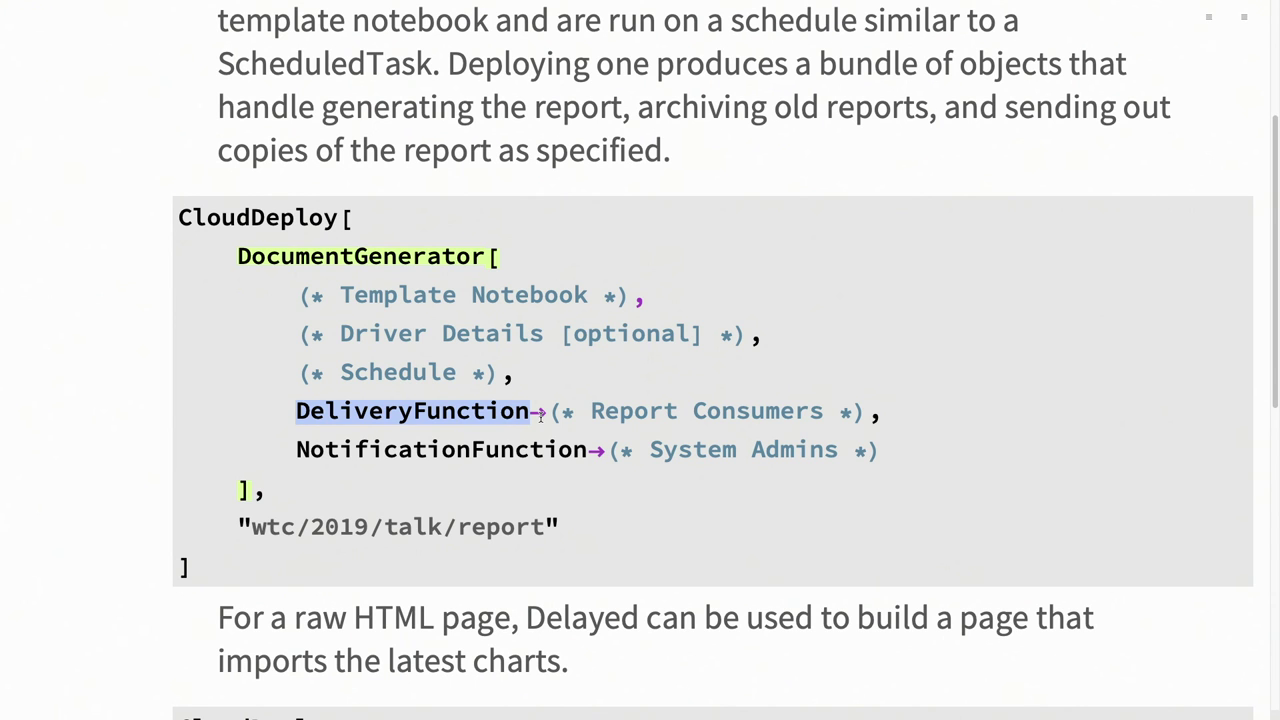
scroll(540, 415, "up", 1)
scroll(540, 415, "down", 2)
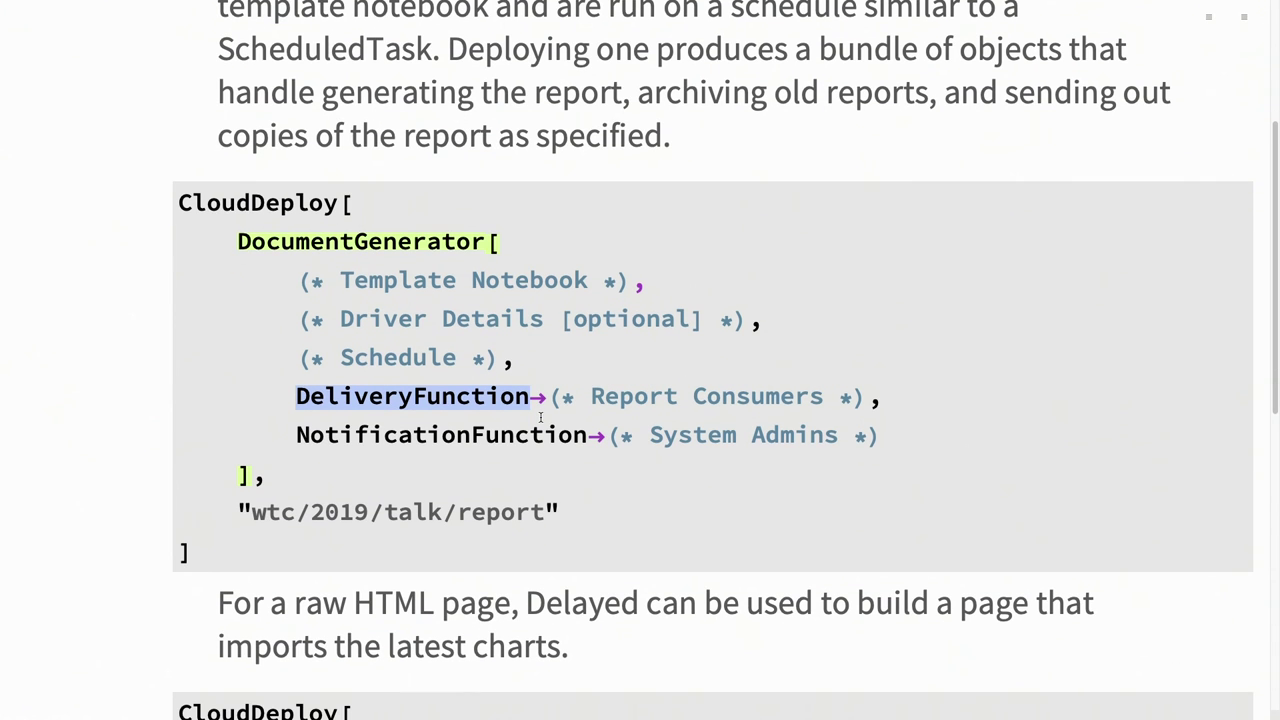
double_click(535, 436)
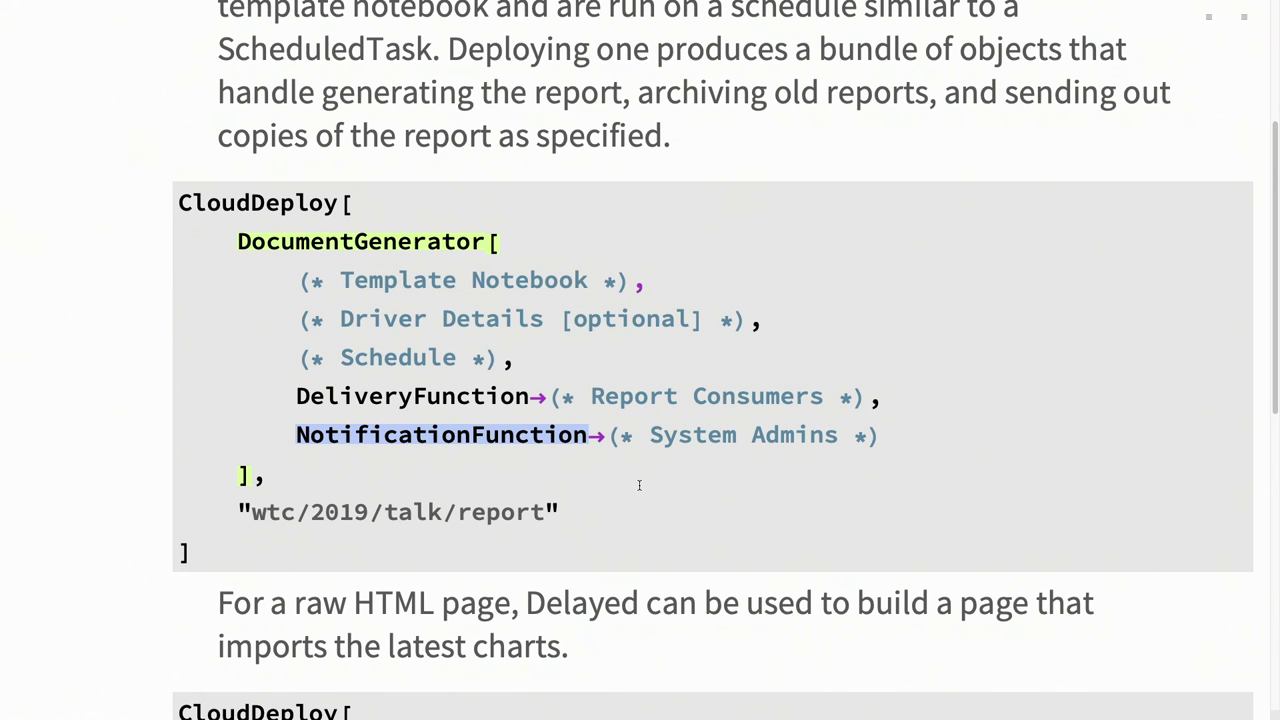
scroll(639, 485, "up", 1)
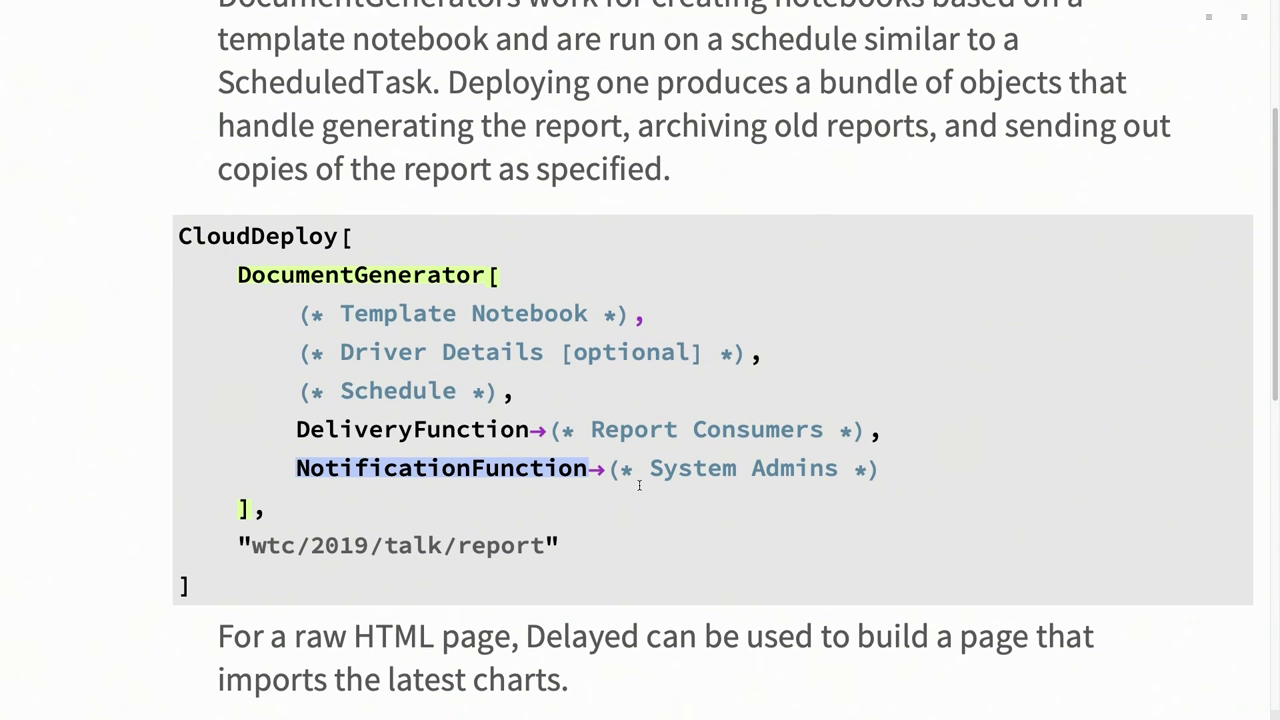
scroll(639, 485, "down", 2)
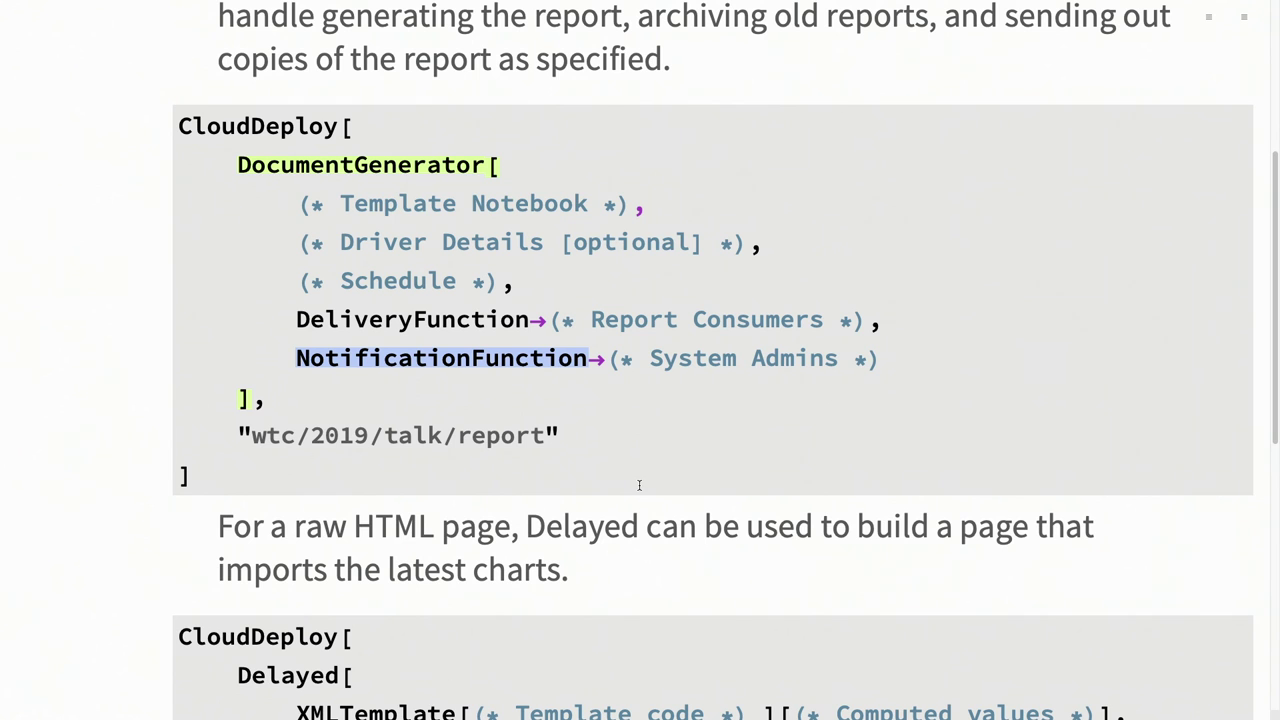
scroll(639, 485, "down", 3)
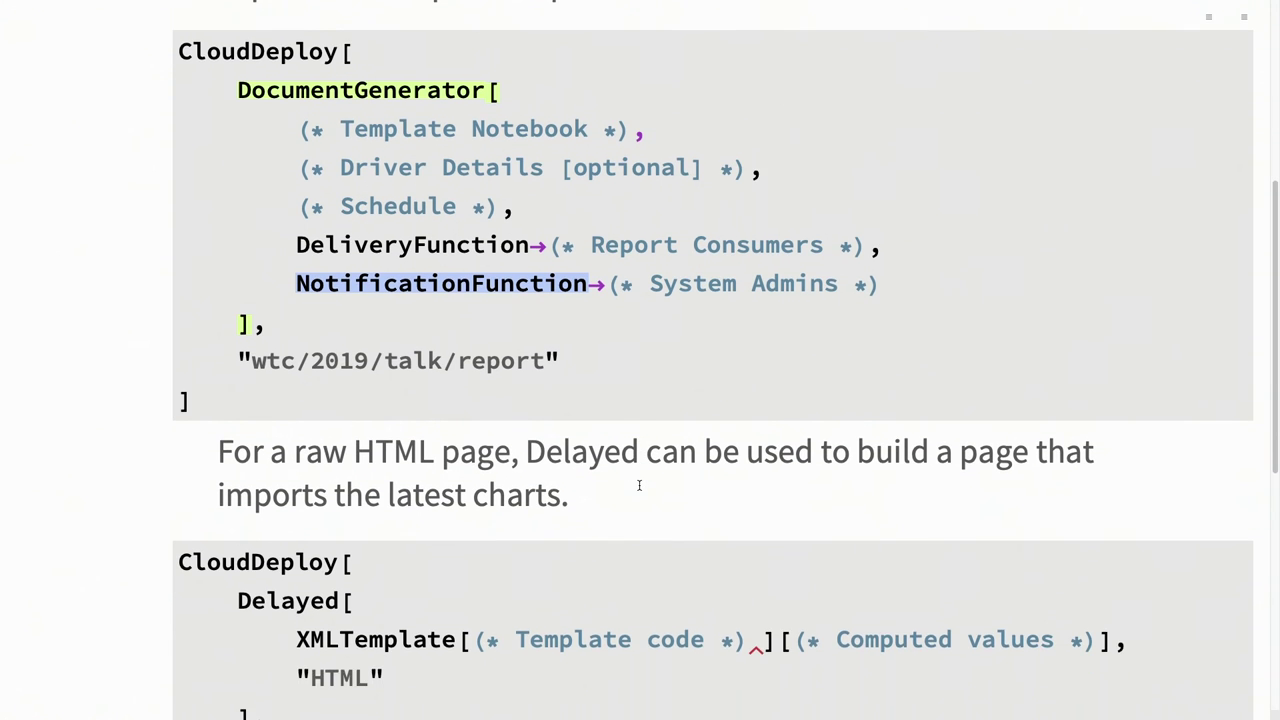
scroll(639, 485, "down", 3)
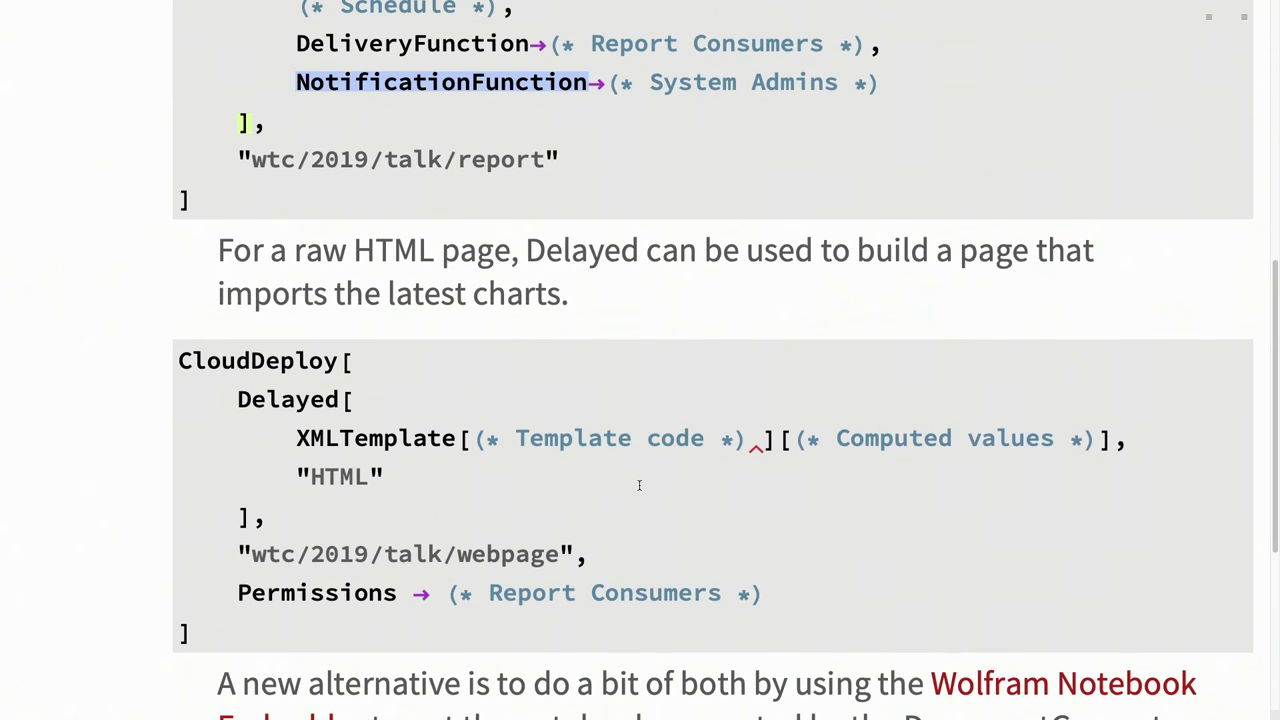
scroll(557, 417, "down", 1)
left_click(557, 417)
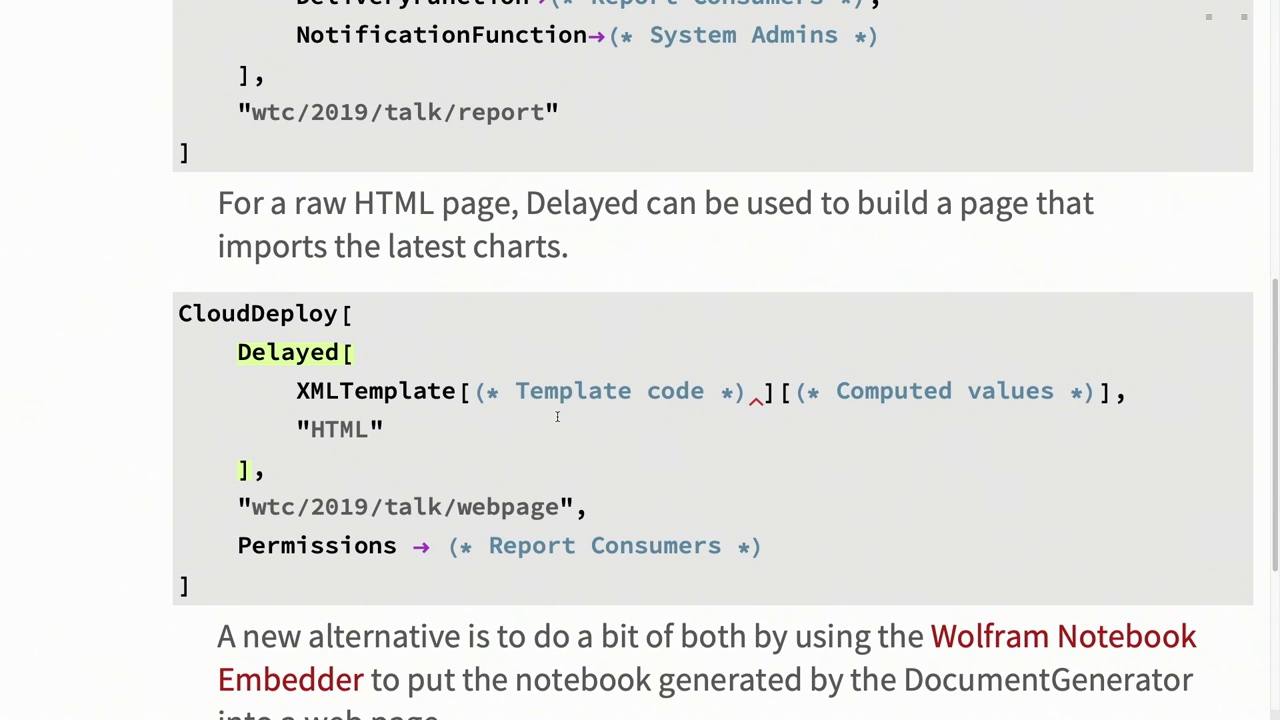
double_click(432, 392)
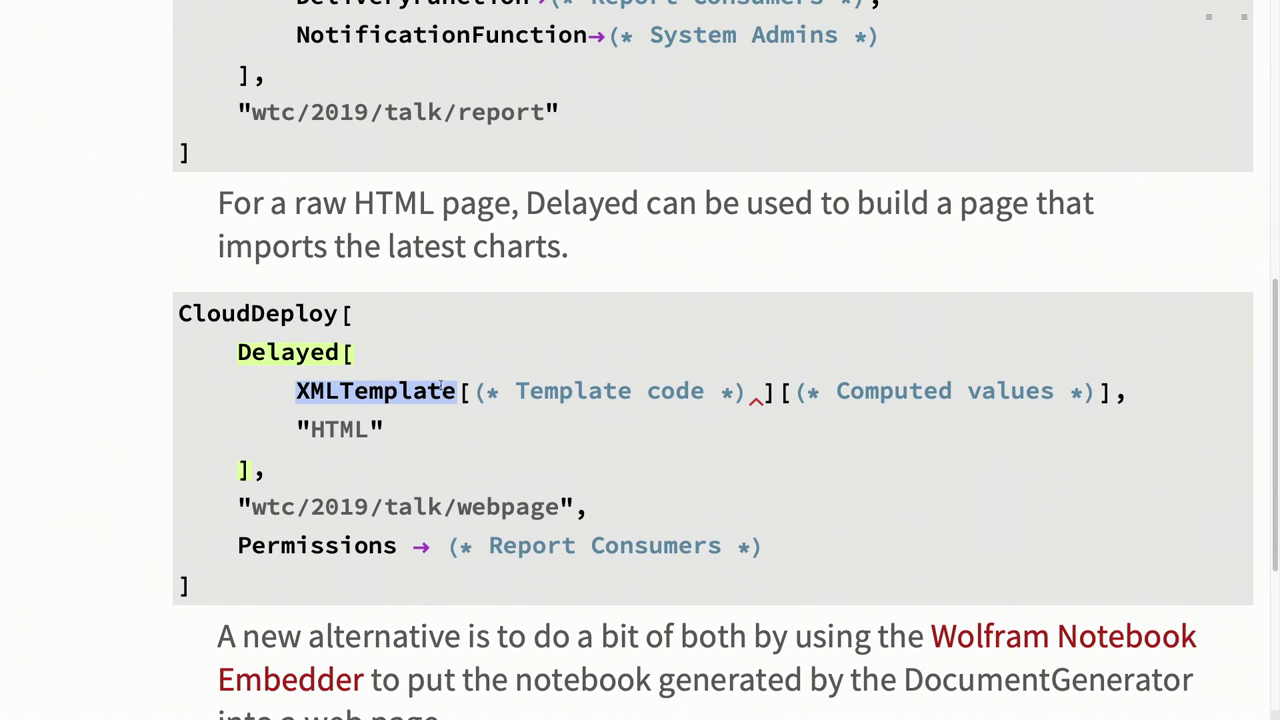
left_click(458, 390)
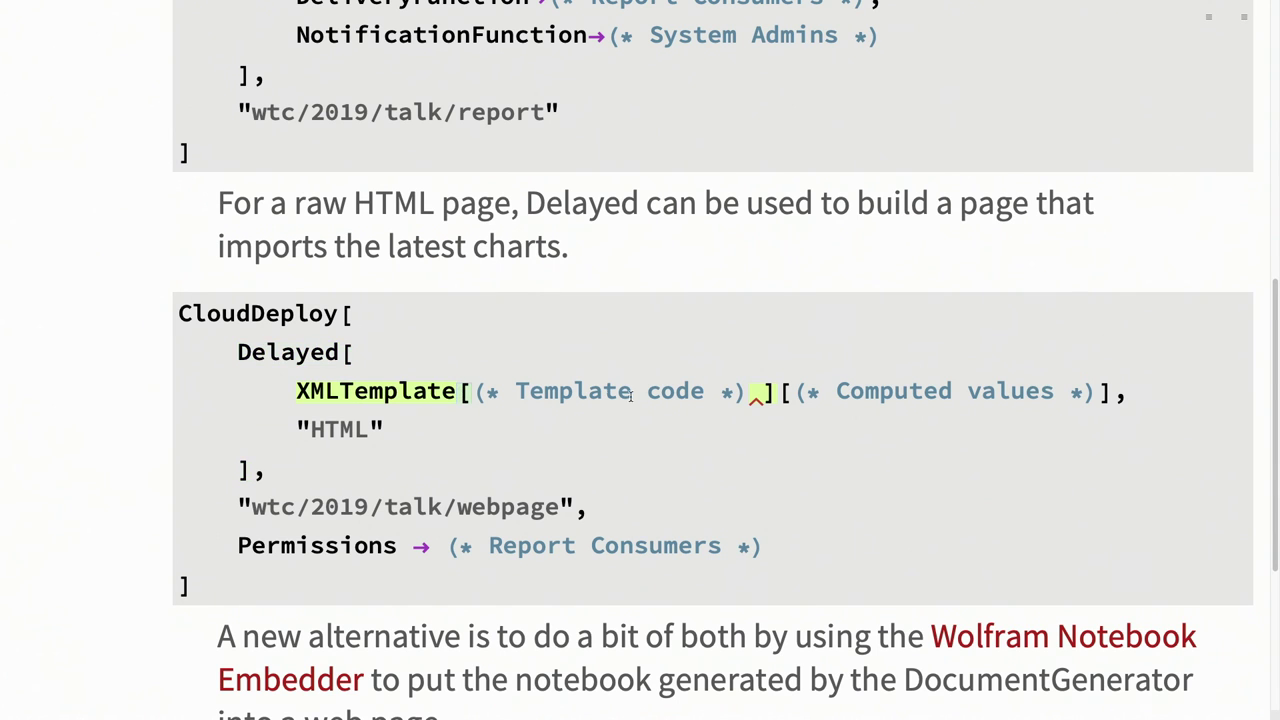
double_click(553, 390)
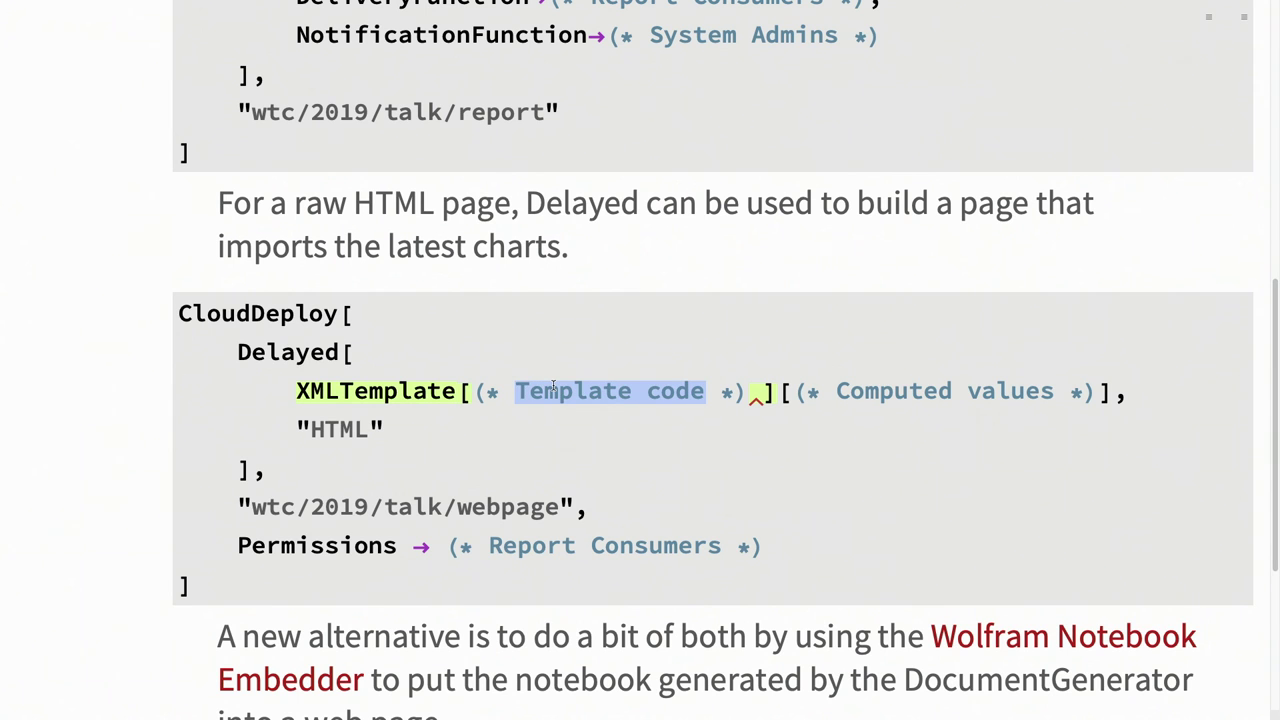
triple_click(1031, 390)
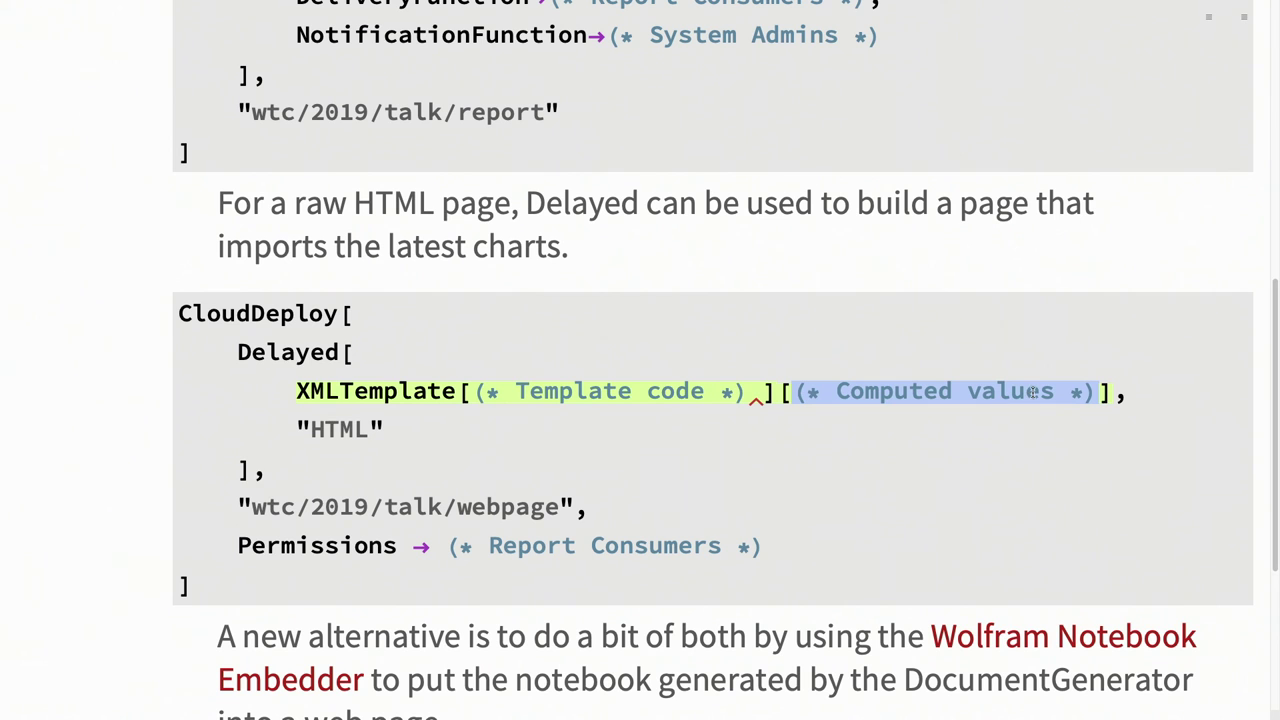
left_click(1031, 391)
double_click(1031, 391)
key("ctrl+period")
double_click(347, 428)
key("ctrl+period")
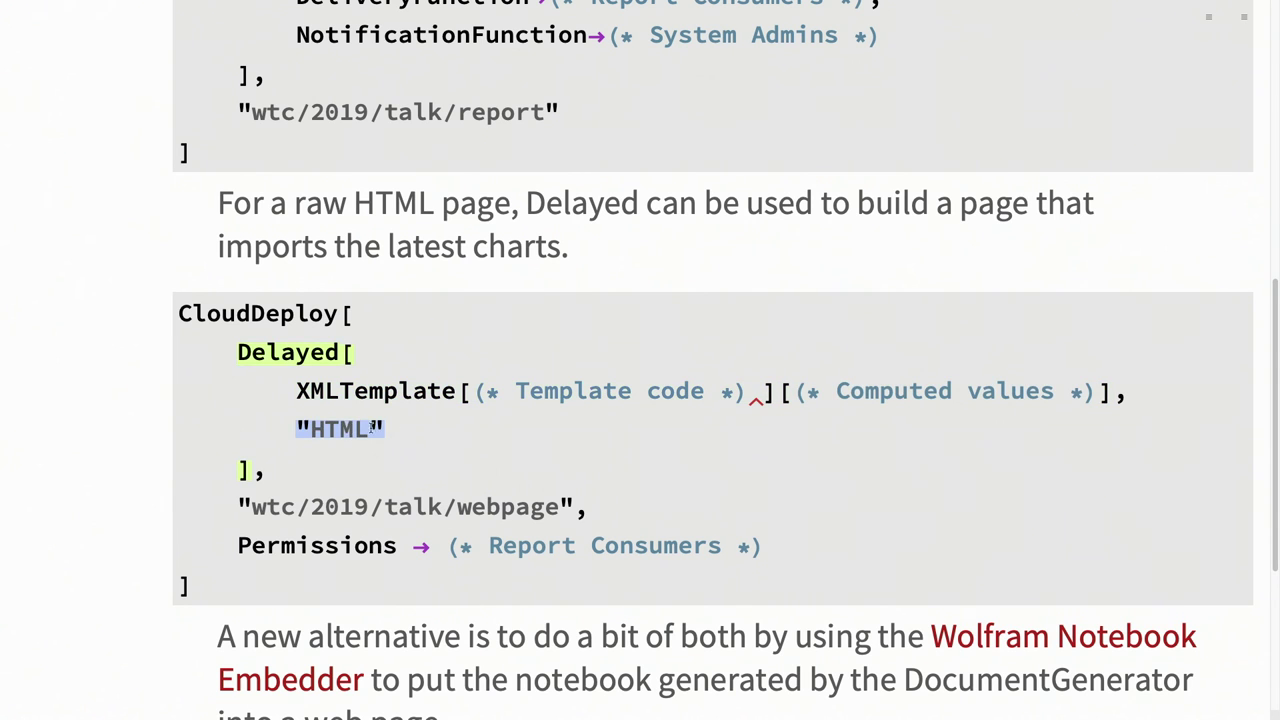
left_click(413, 429)
Add CachePersistence -> Quantity[1,"Hours"] as a third Delayed argument after "HTML"
type(",")
key("Return")
type("Cache")
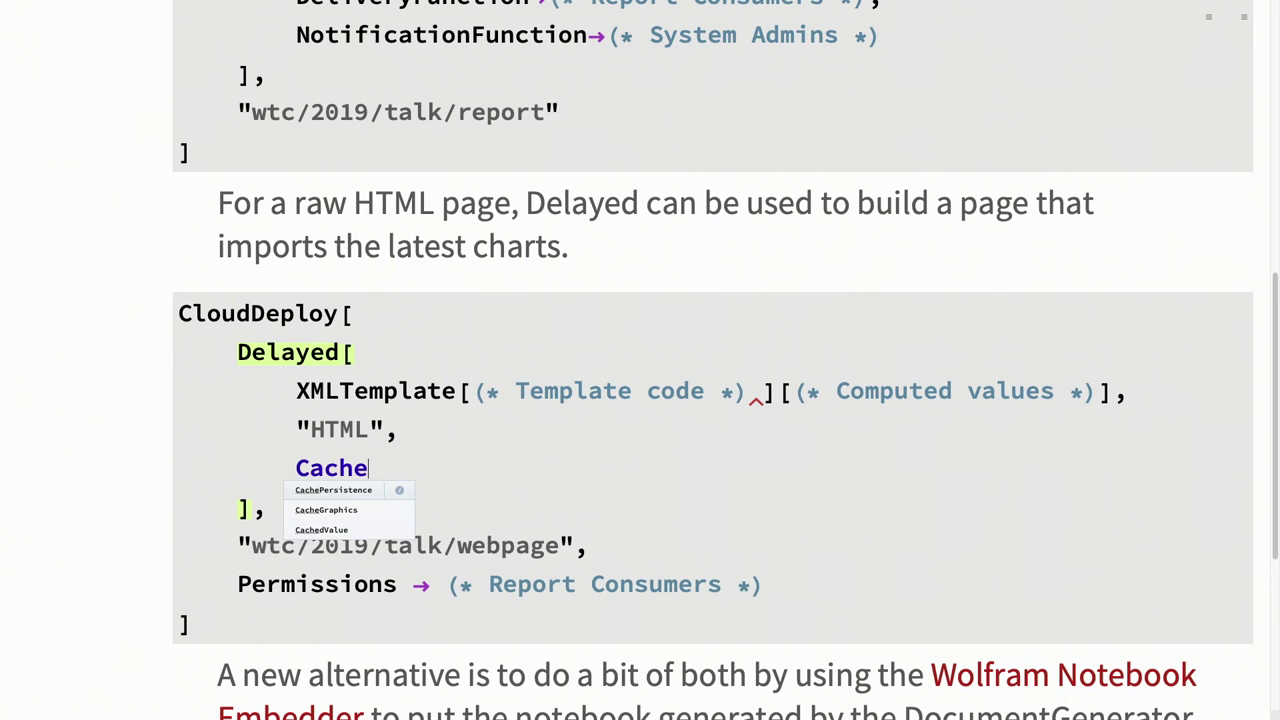
key("Return")
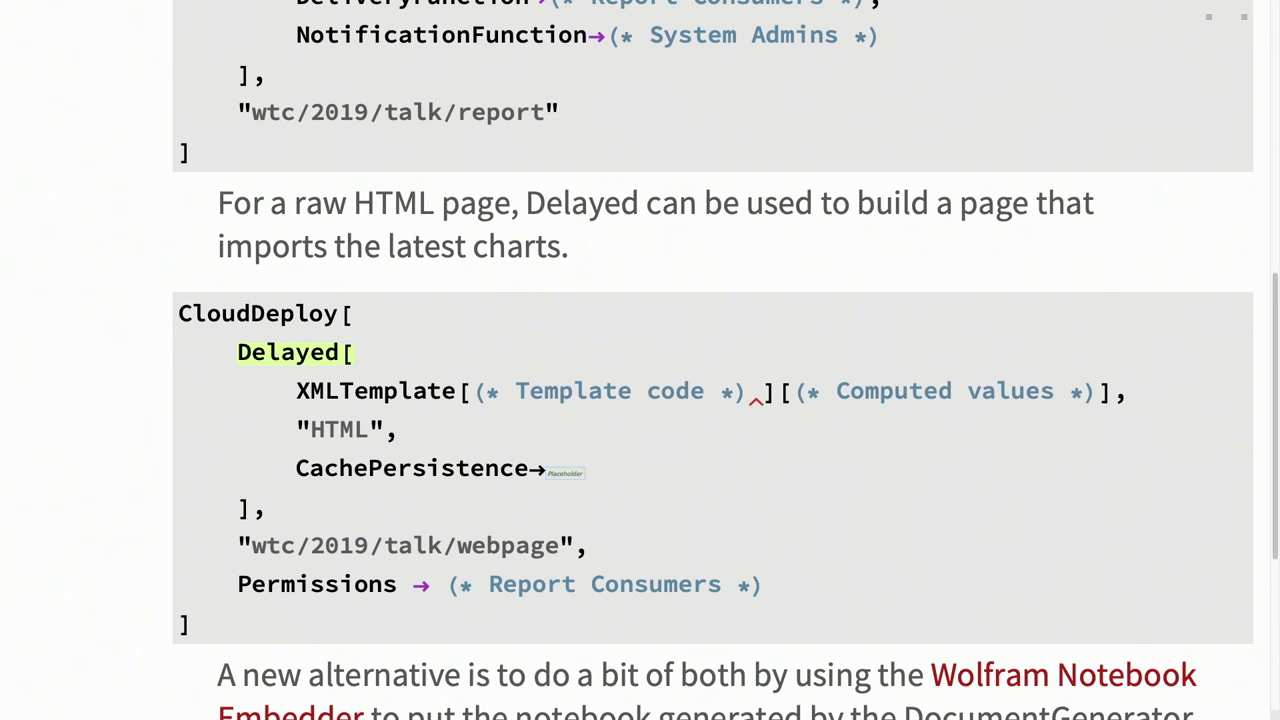
type("Quat")
key("BackSpace")
type("n")
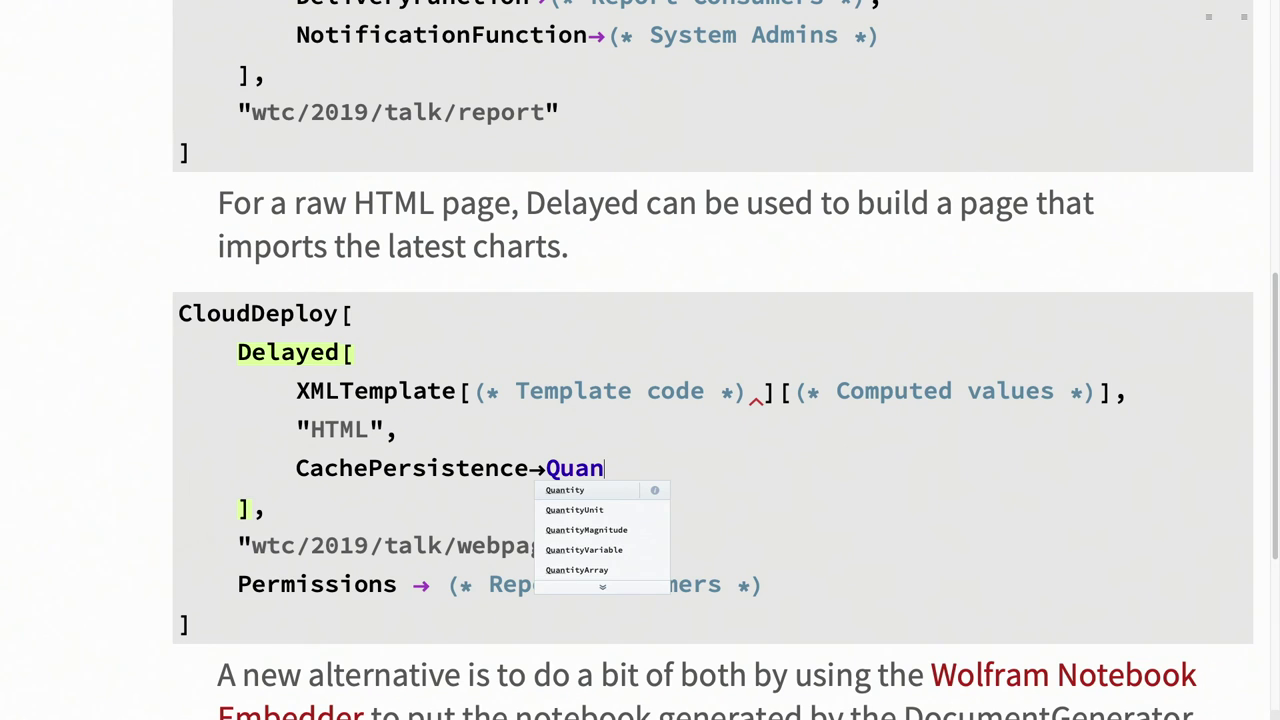
key("Return")
type("[1")
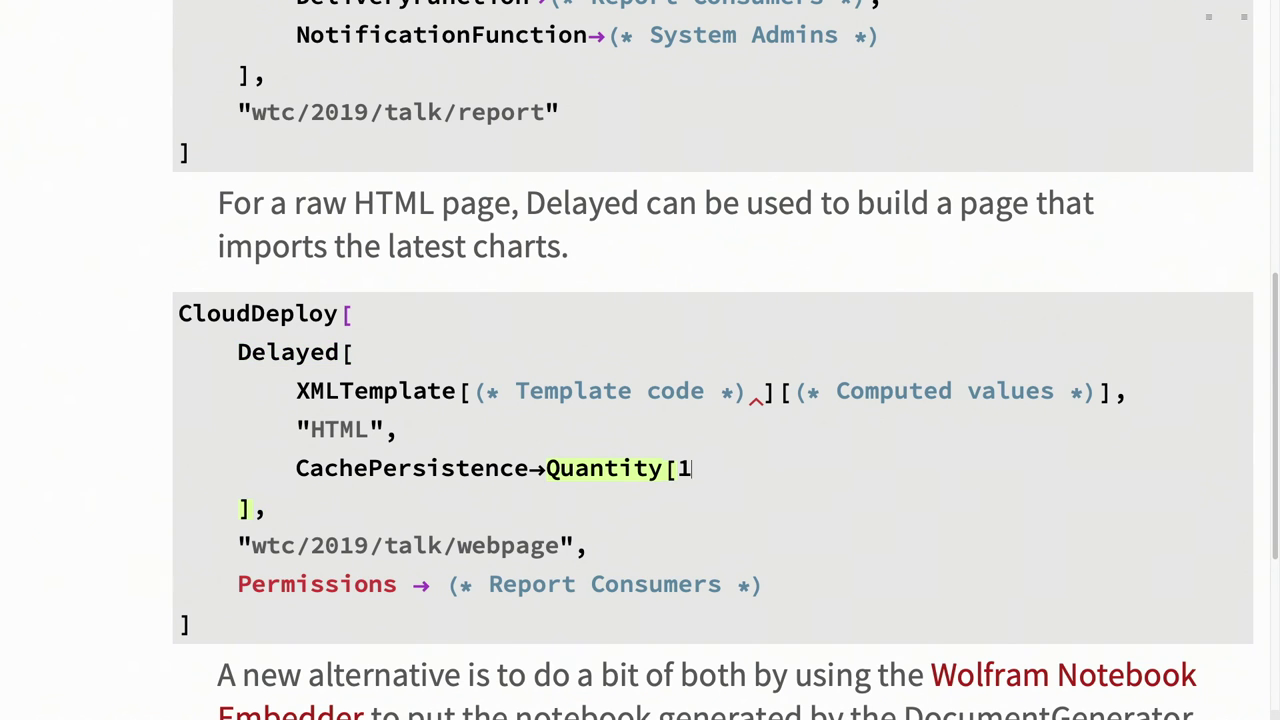
type(",\"Hours\"]")
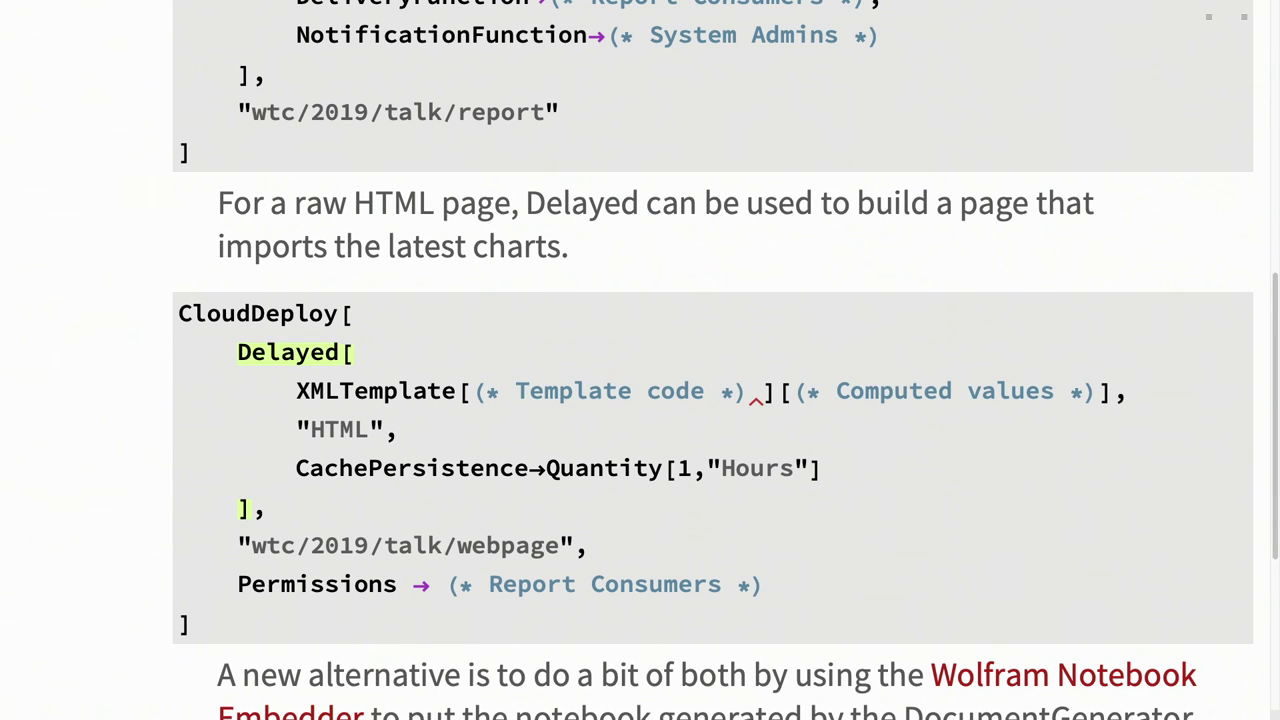
double_click(372, 468)
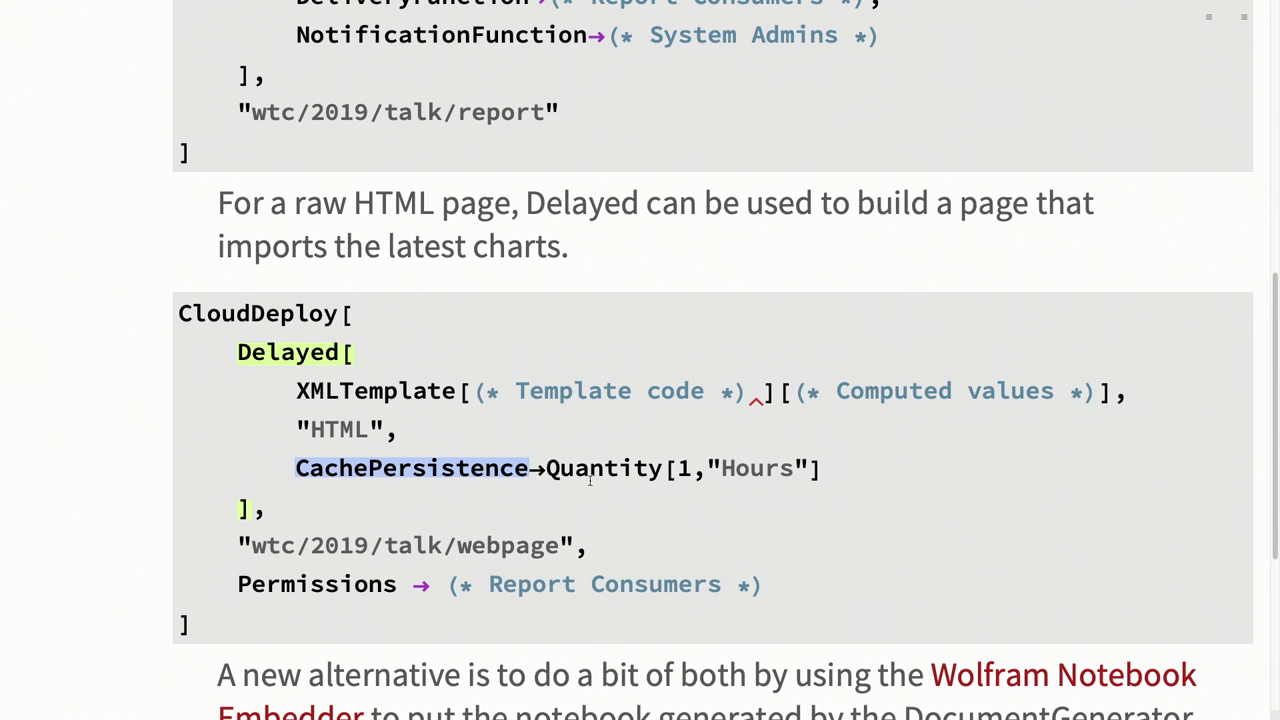
left_click(527, 462)
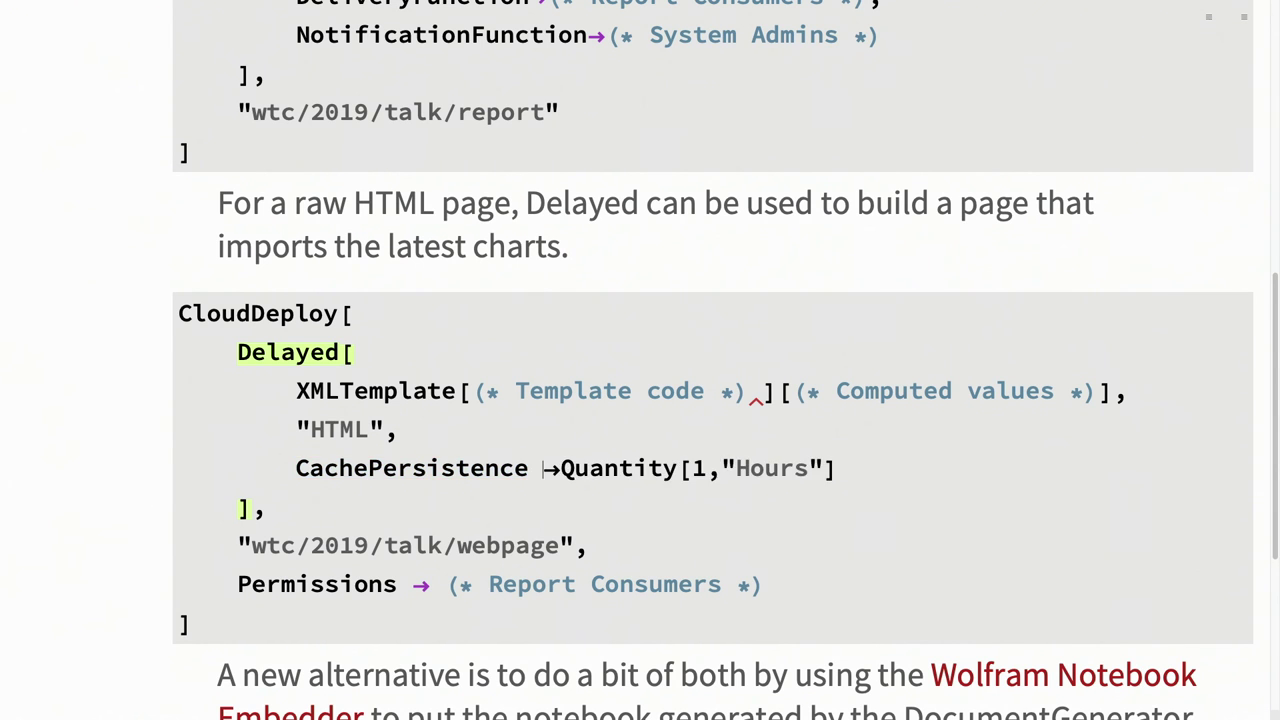